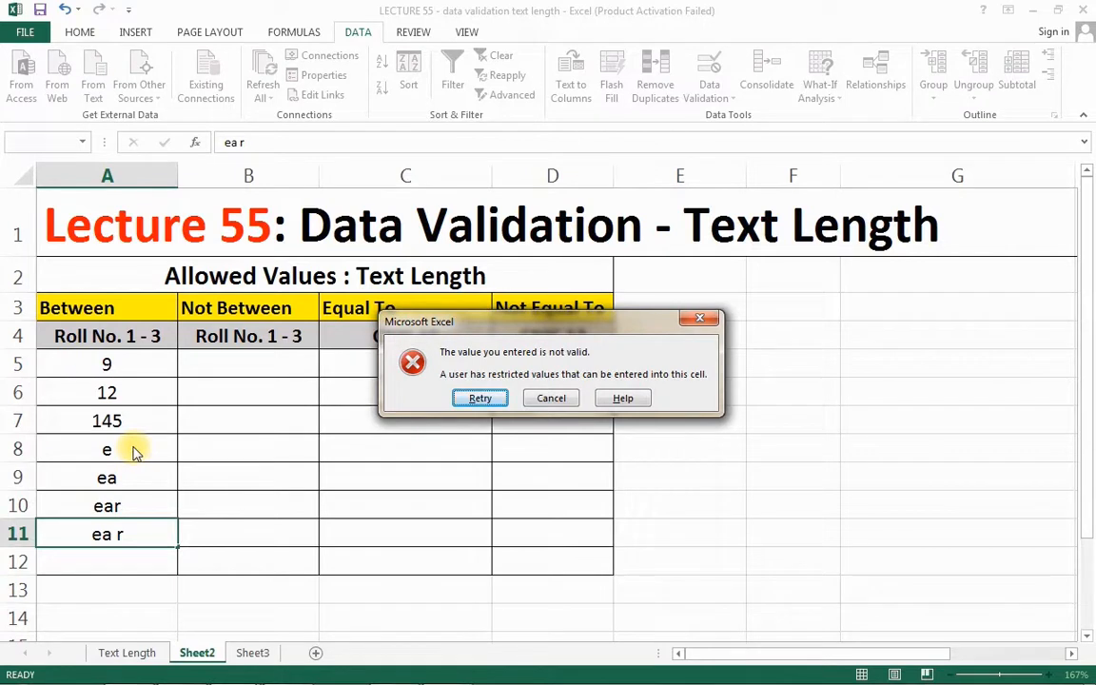
# Discard the pending entry in A11 and start a Text length validation rule for the Equal To cells C5:C12.
pyautogui.press('Escape')
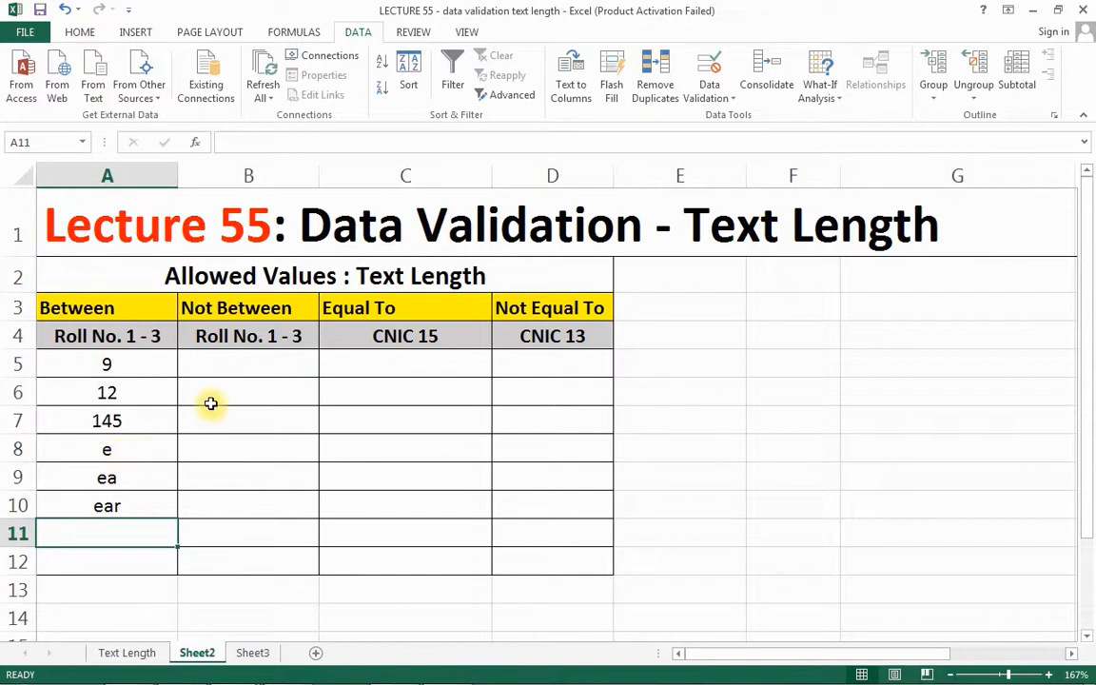
pyautogui.click(391, 367)
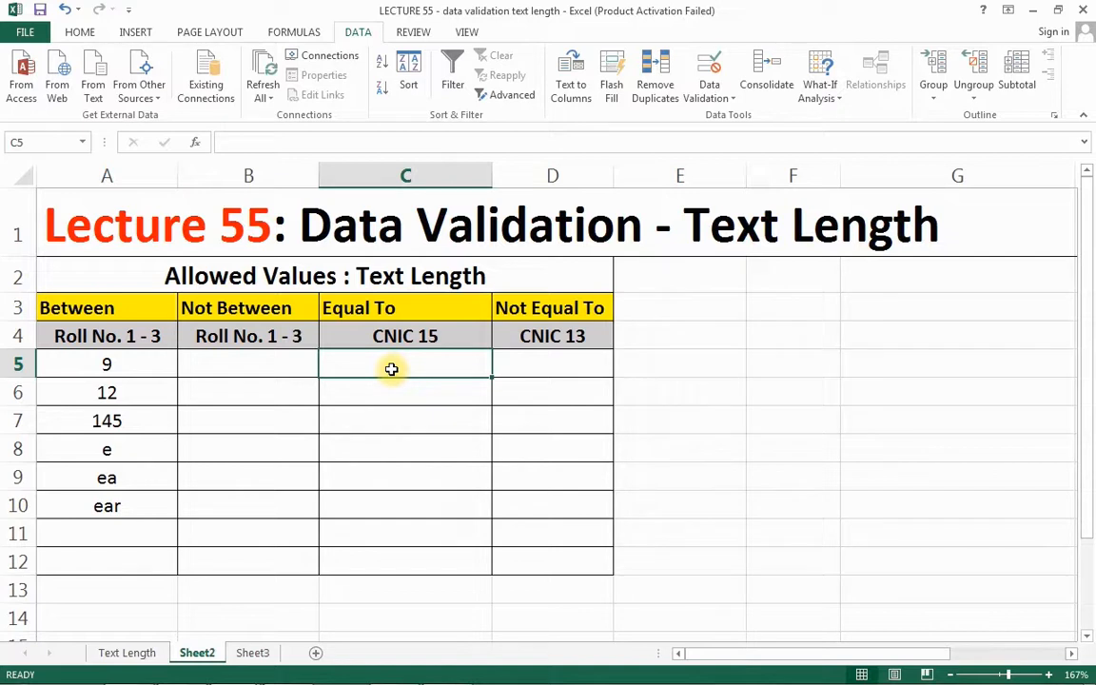
pyautogui.moveTo(391, 370); pyautogui.dragTo(373, 558)
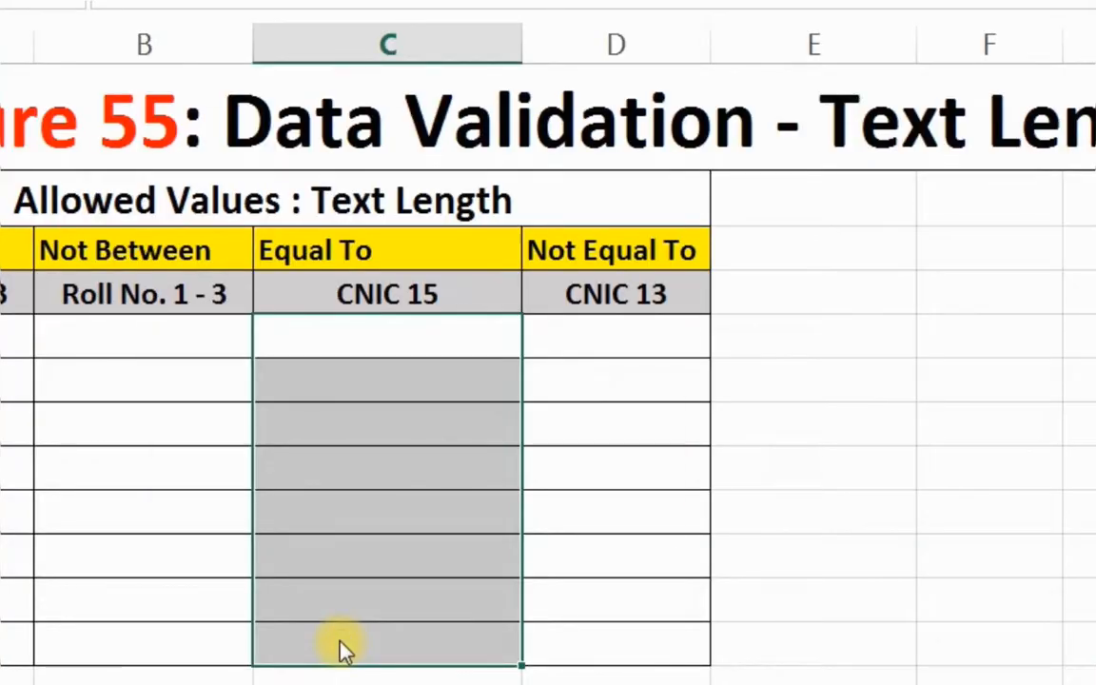
pyautogui.hotkey('alt', 'a')
pyautogui.press('v')
pyautogui.press('v')
pyautogui.click(288, 267)
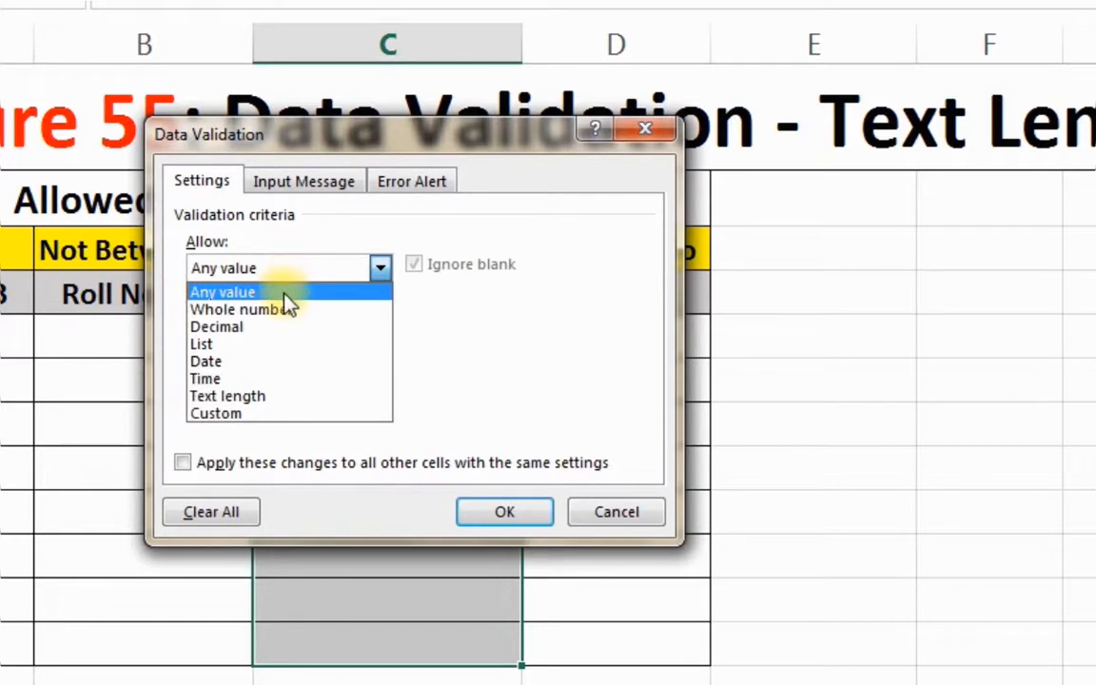
pyautogui.click(256, 394)
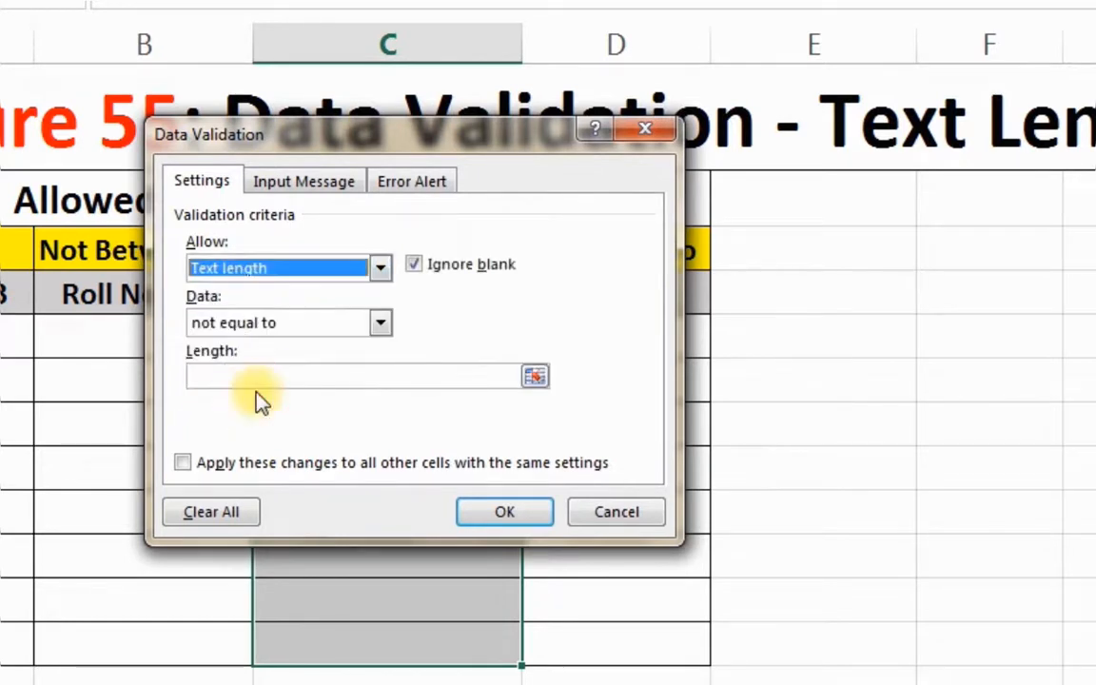
# Set the validation condition to equal to with a length of 15 and apply it.
pyautogui.click(266, 323)
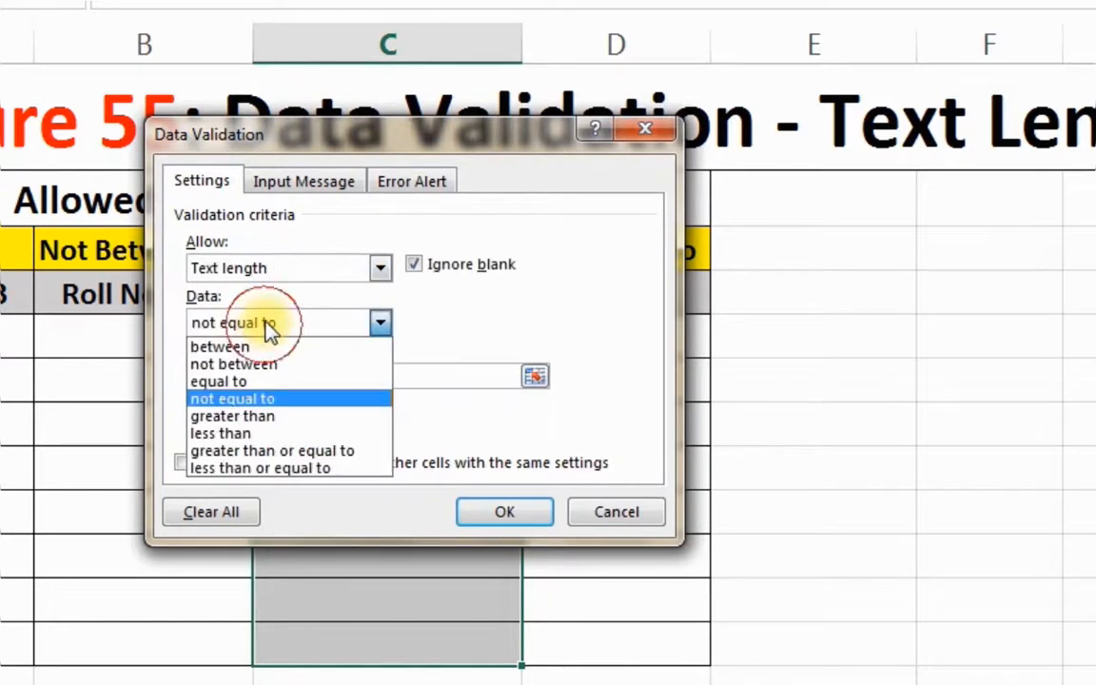
pyautogui.click(255, 381)
pyautogui.click(256, 376)
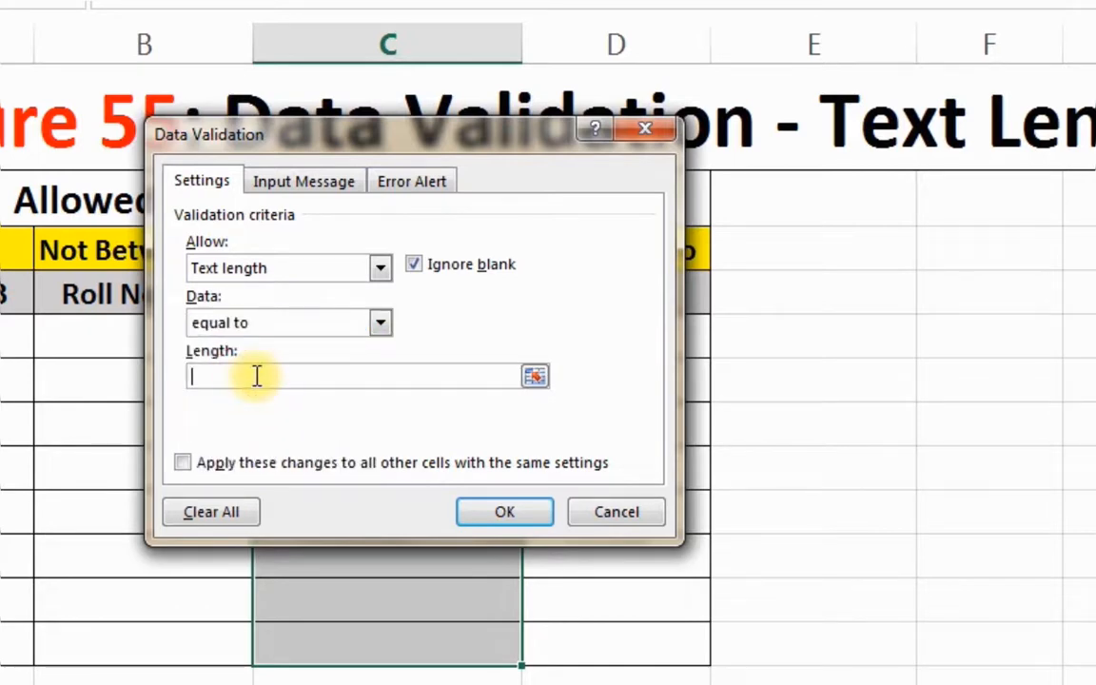
pyautogui.write('15')
pyautogui.click(514, 518)
# Try to enter a 13-digit CNIC number without dashes in cell C5 and return to editing it.
pyautogui.click(371, 333)
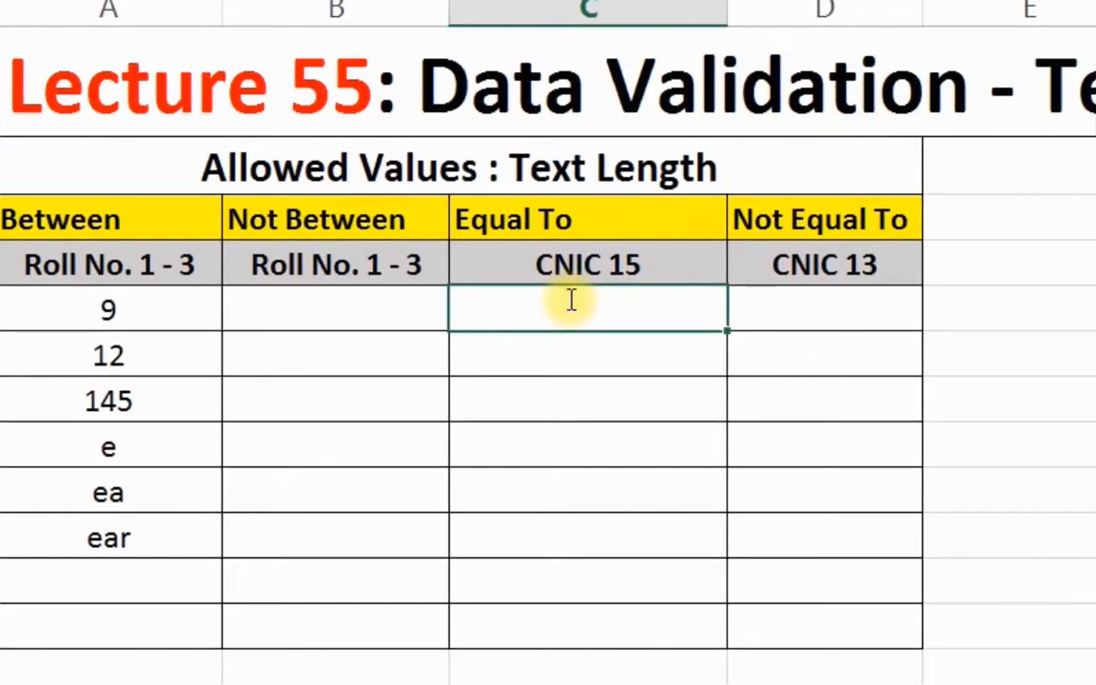
pyautogui.write('1234567890')
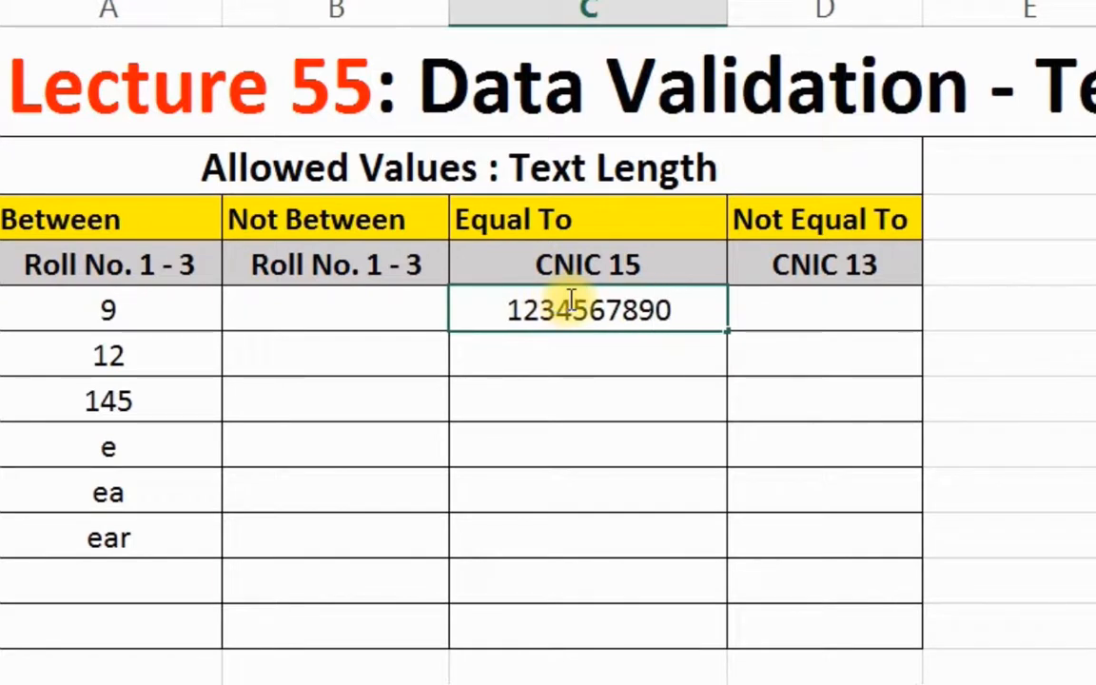
pyautogui.write('123')
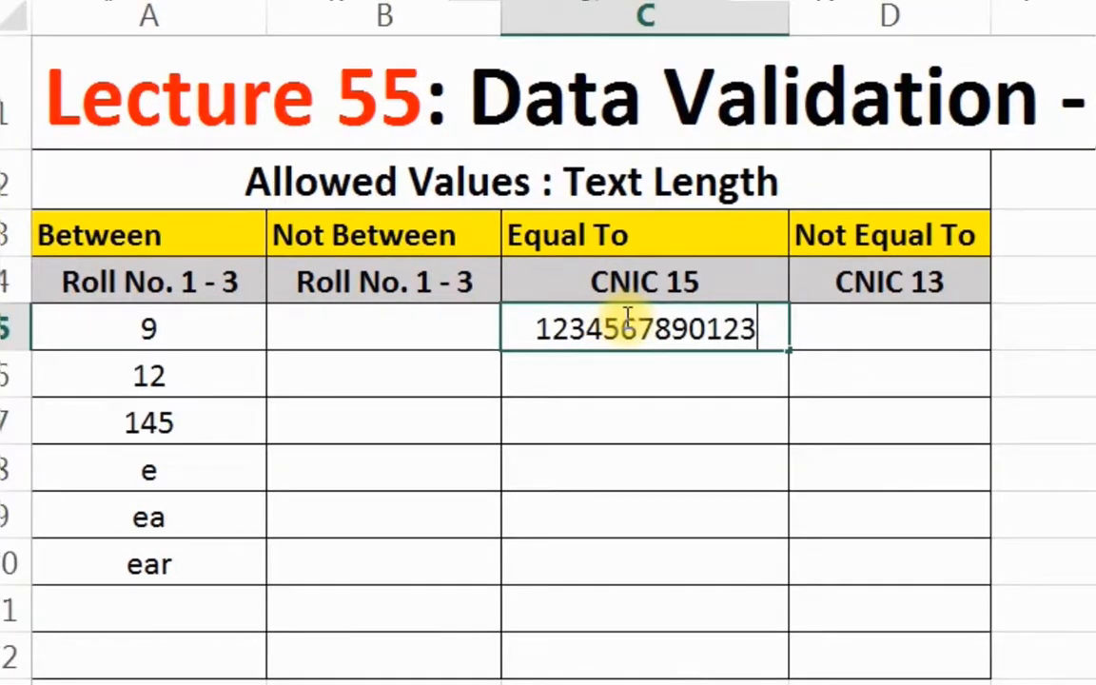
pyautogui.press('Return')
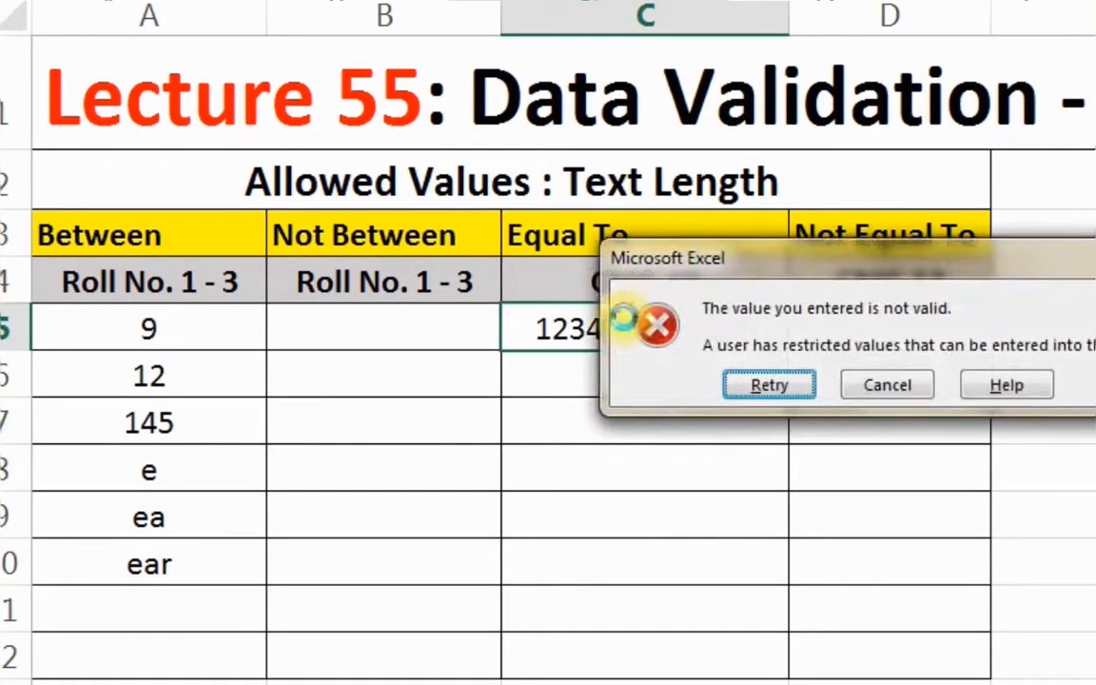
pyautogui.press('Return')
# Insert a dash after the fifth digit and another before the last digit of the CNIC number in C5, and commit it.
pyautogui.click(603, 329)
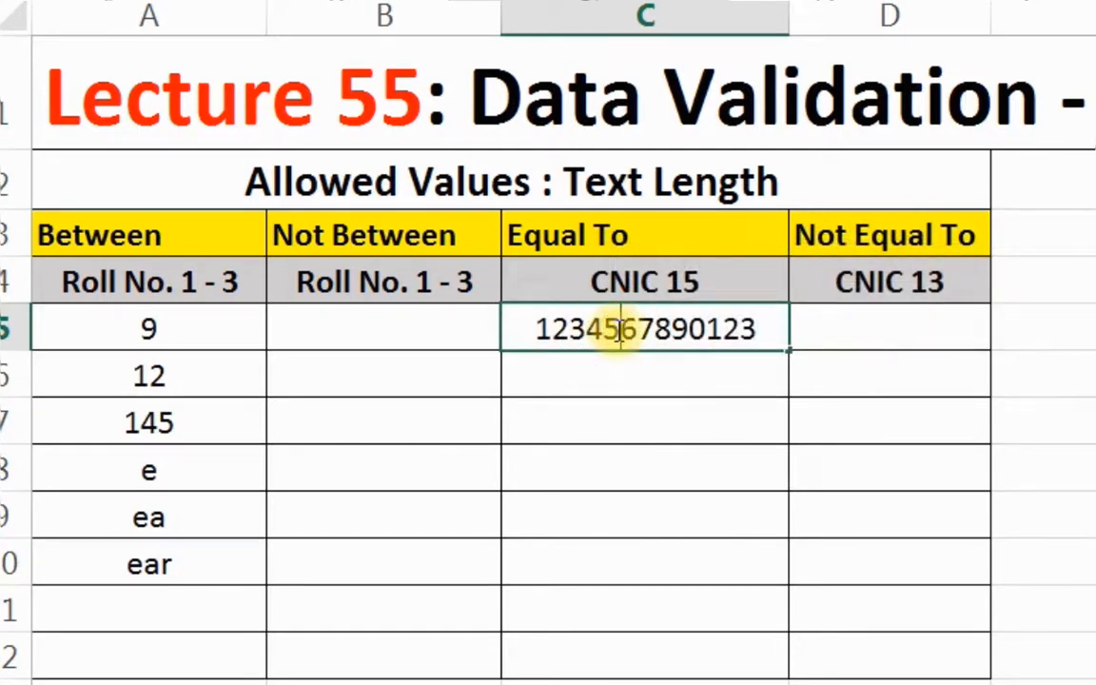
pyautogui.write('5')
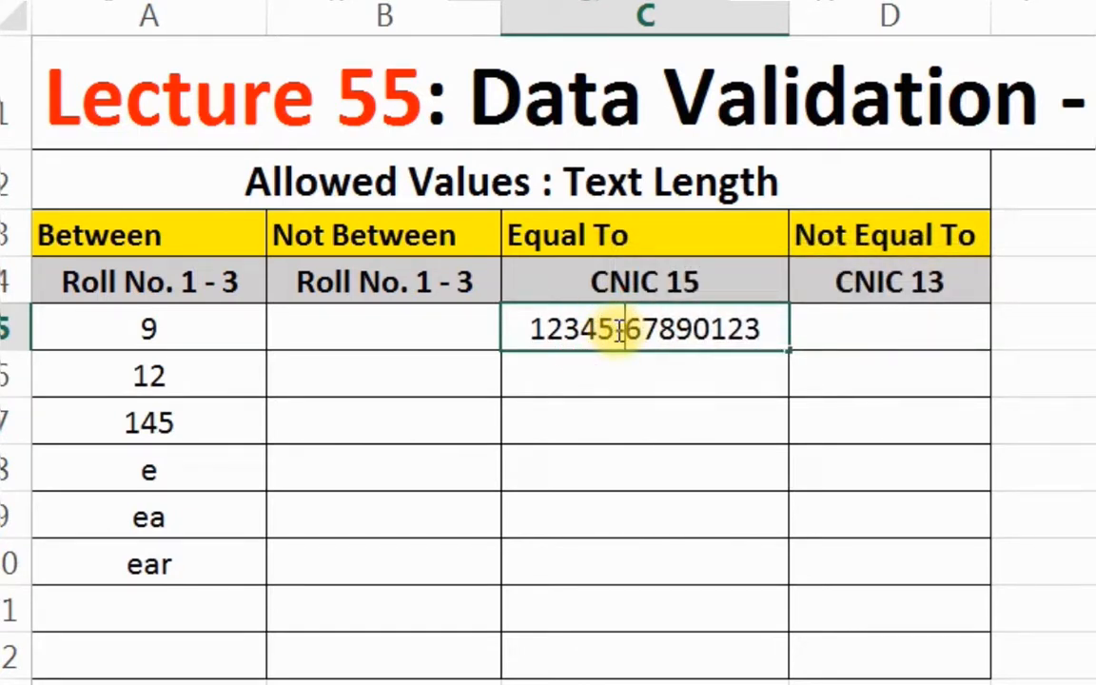
pyautogui.write('-')
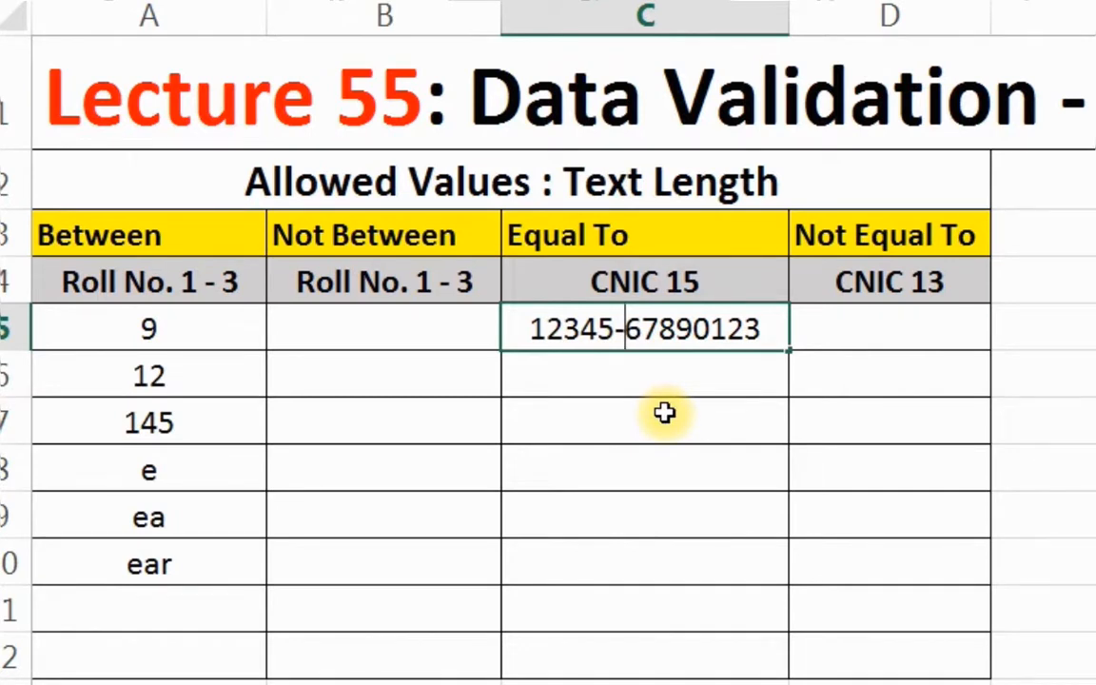
pyautogui.press('Return')
pyautogui.click(741, 384)
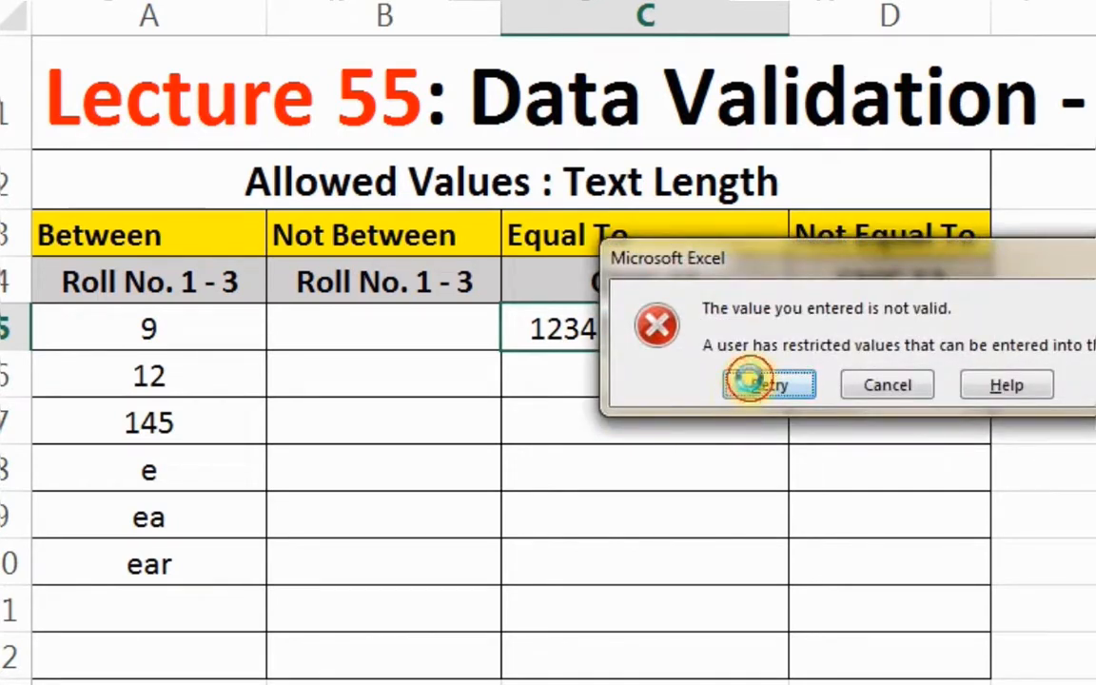
pyautogui.click(748, 328)
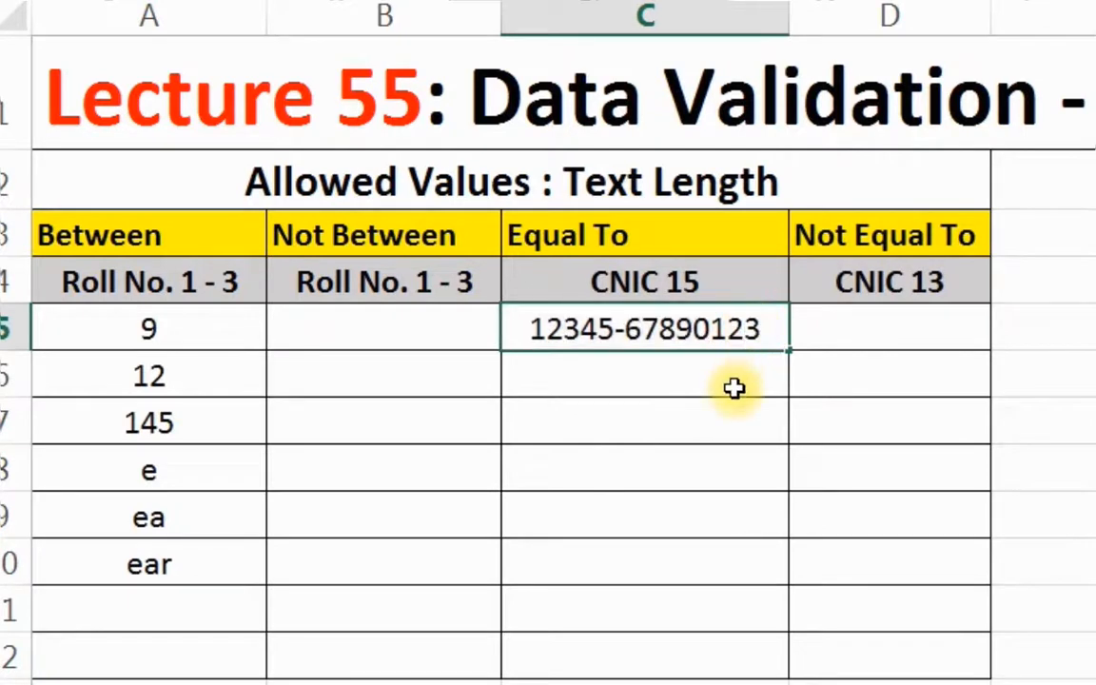
pyautogui.write('-')
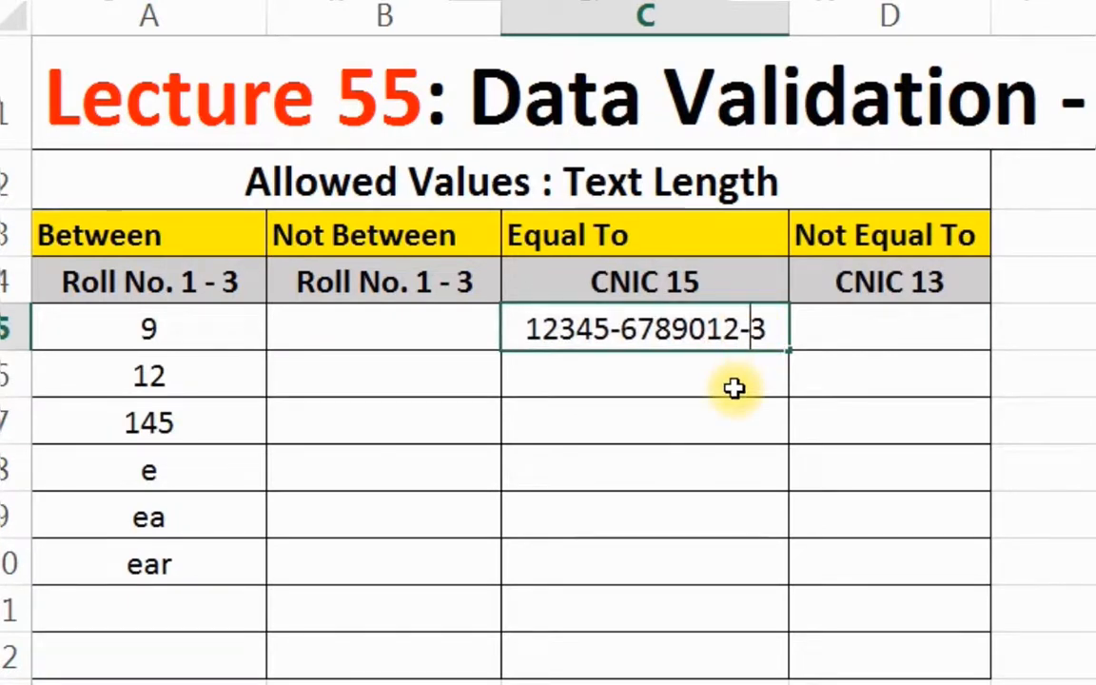
pyautogui.press('Return')
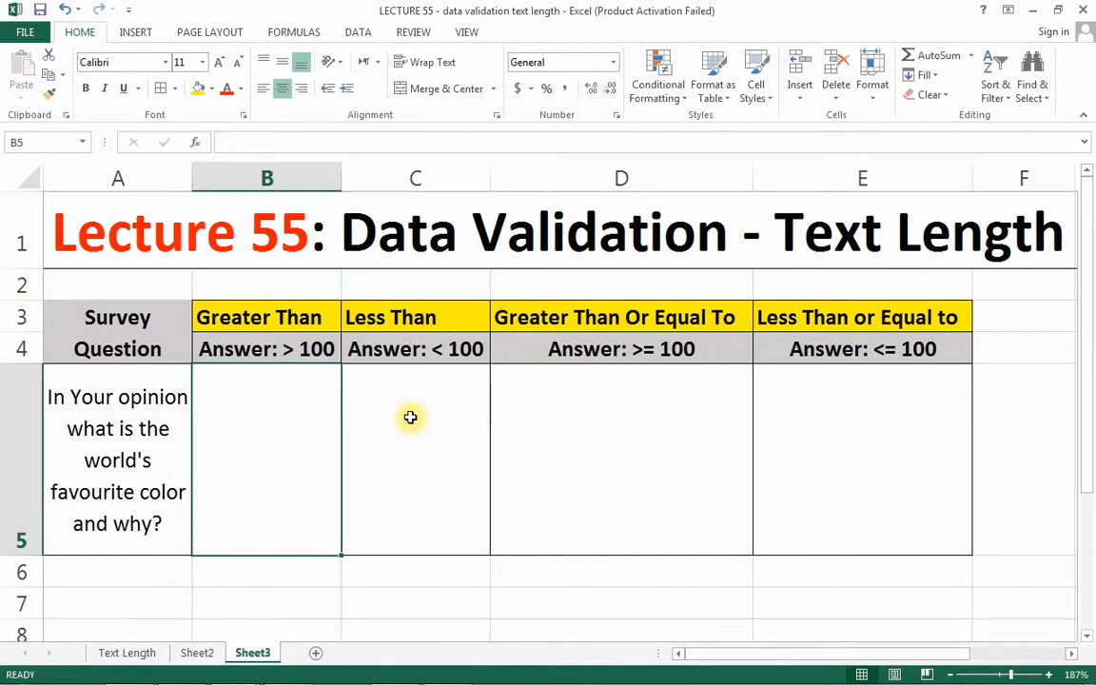
# Review the data validation settings of the Greater Than answer cell B5 on Sheet3 without changing them.
pyautogui.click(281, 409)
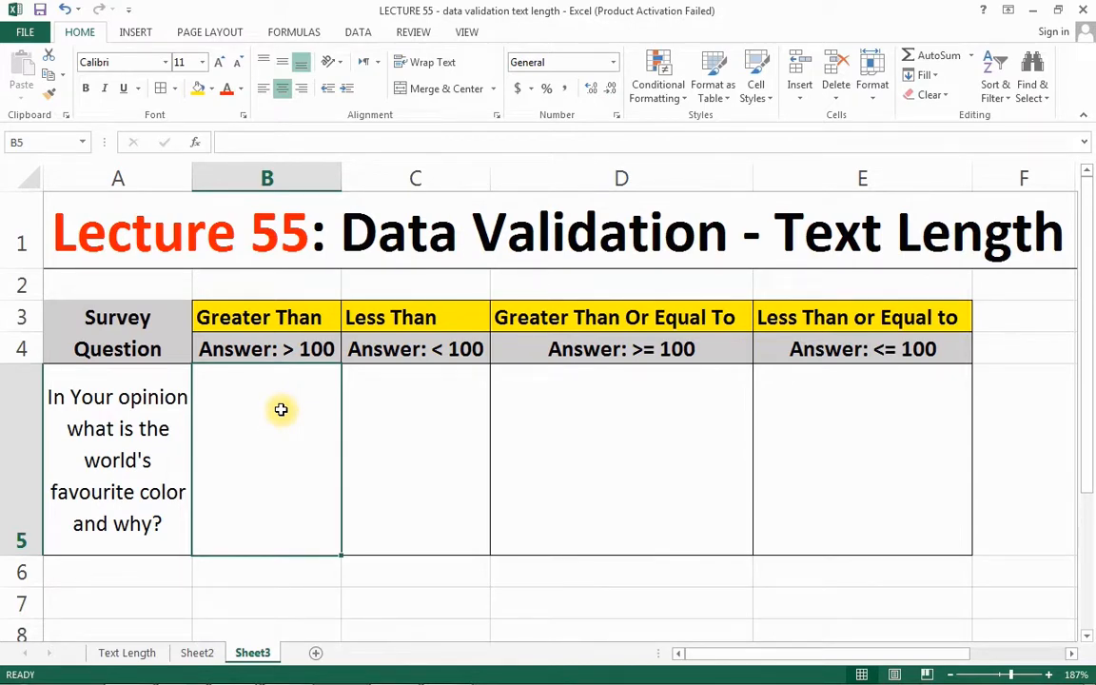
pyautogui.hotkey('alt', 'a')
pyautogui.press('v')
pyautogui.press('v')
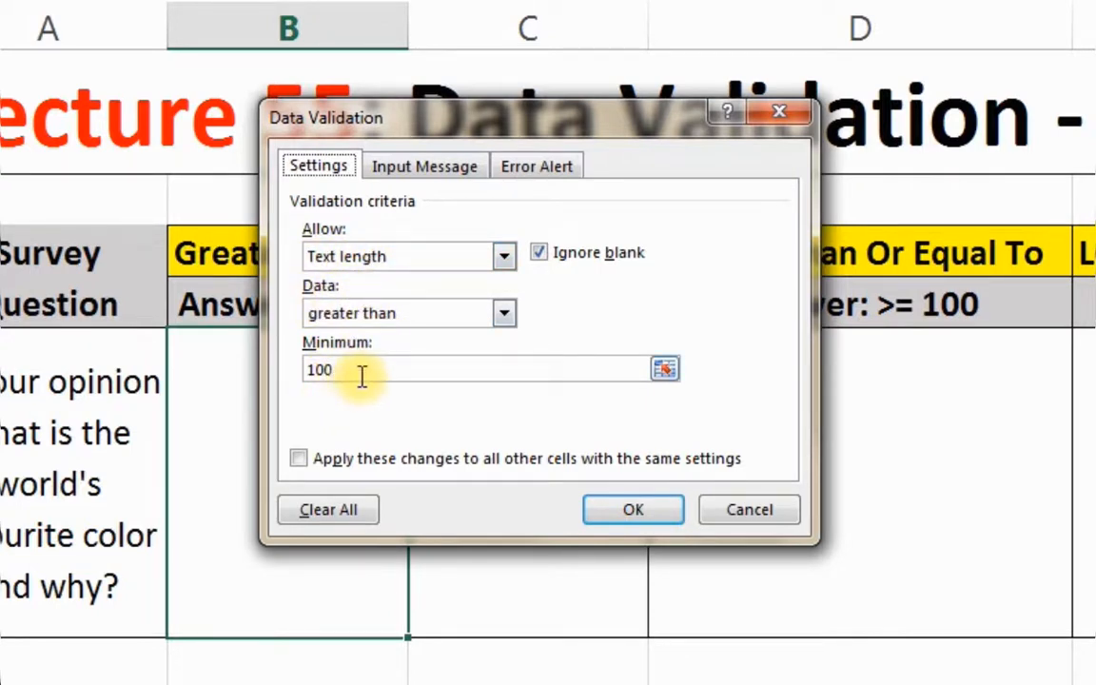
pyautogui.click(733, 504)
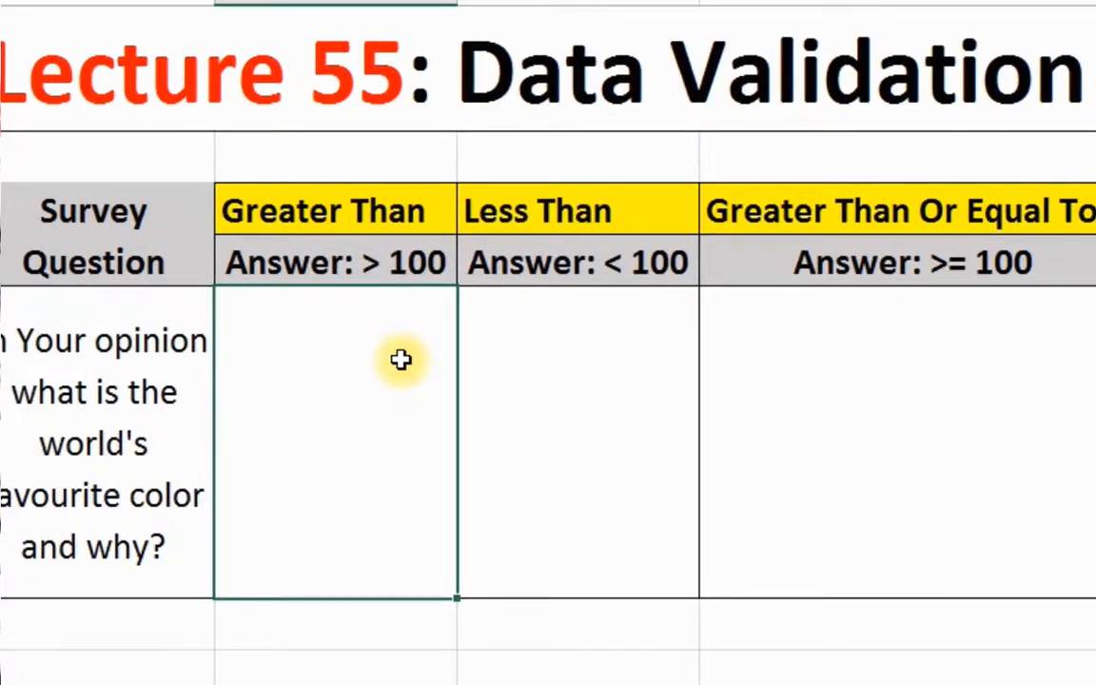
# Try to enter "pink" as the survey answer in cell B5.
pyautogui.write('pink')
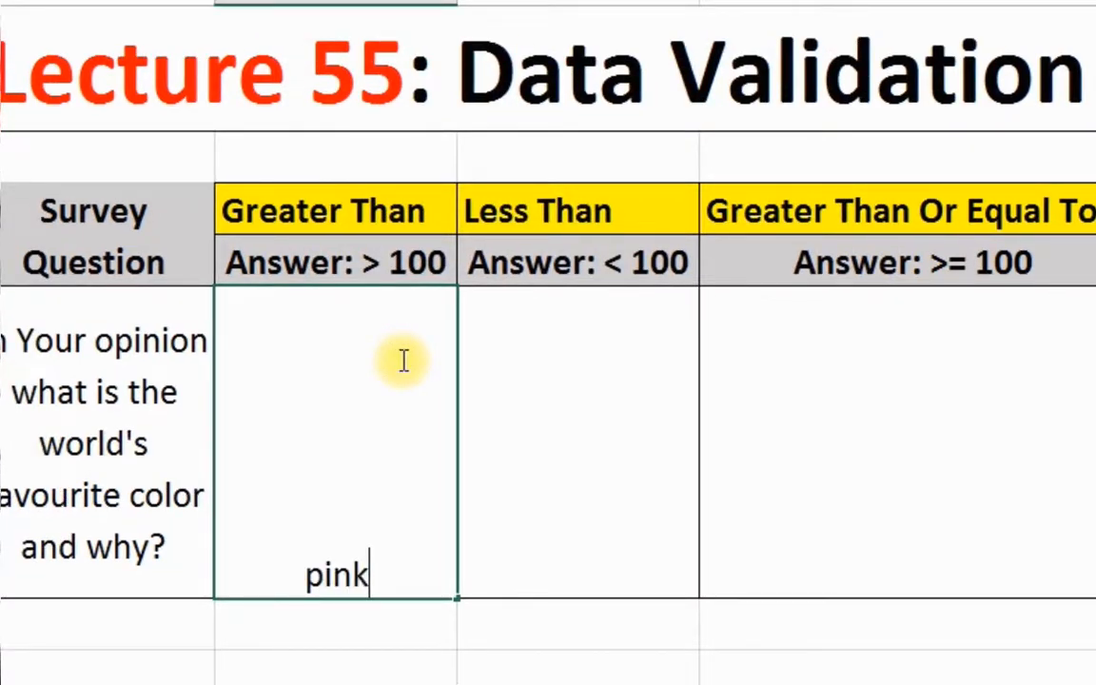
pyautogui.press('Return')
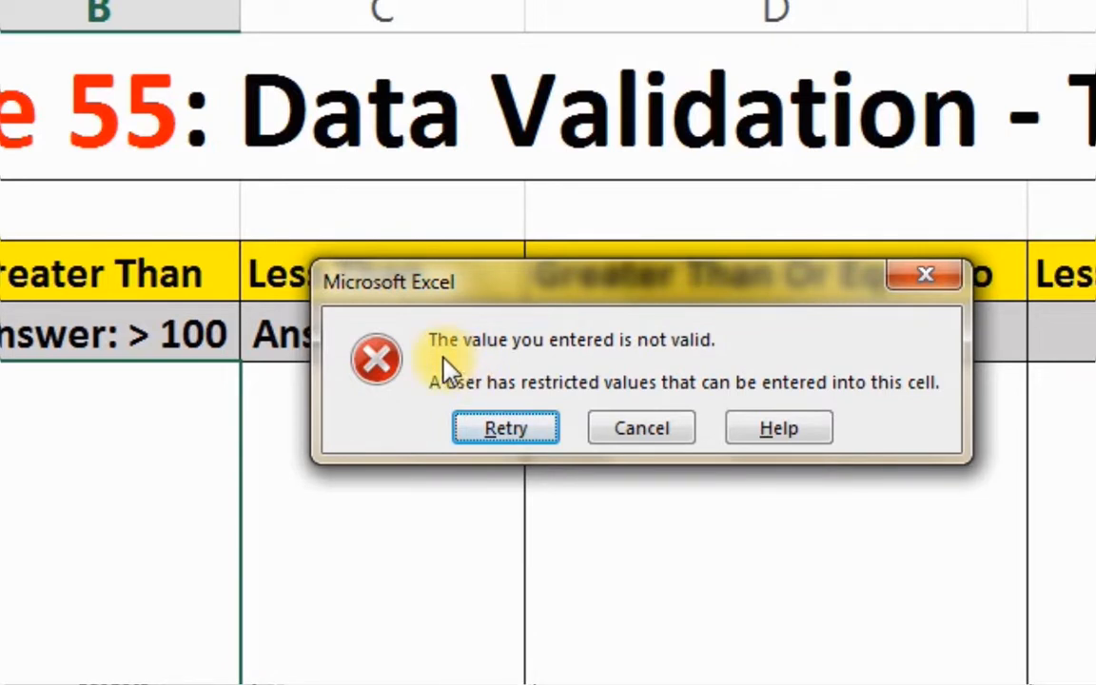
pyautogui.click(505, 428)
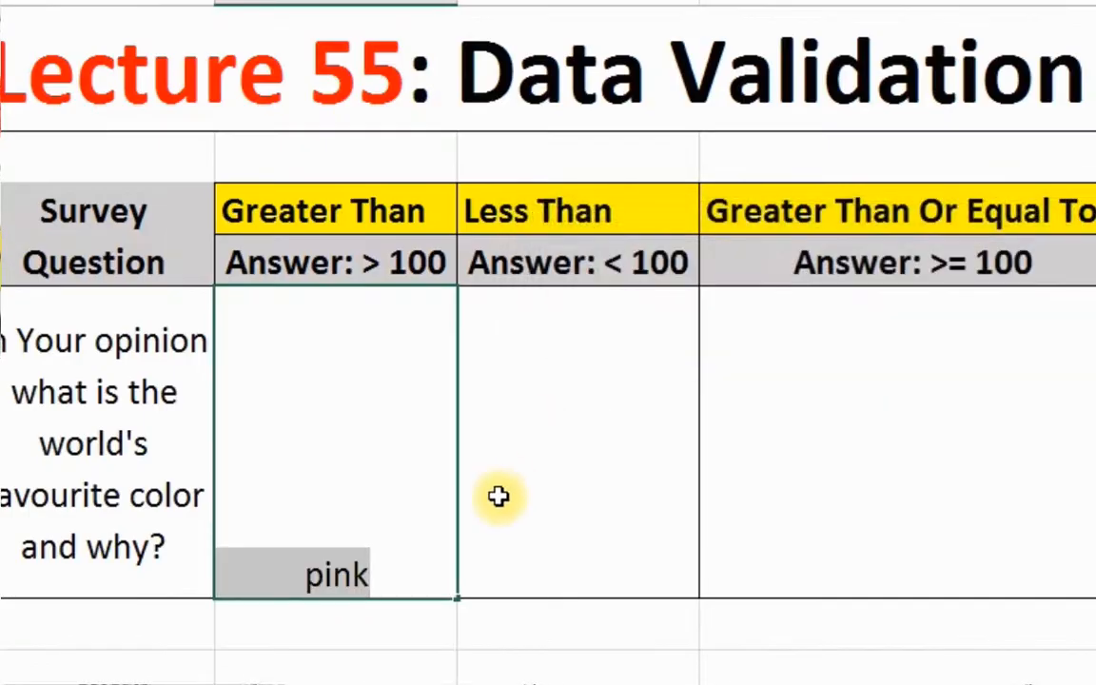
# Replace the answer in B5 with "In my opinion pink is the world's favourite color", try to commit it, and return to editing.
pyautogui.press('BackSpace')
pyautogui.write('In my ')
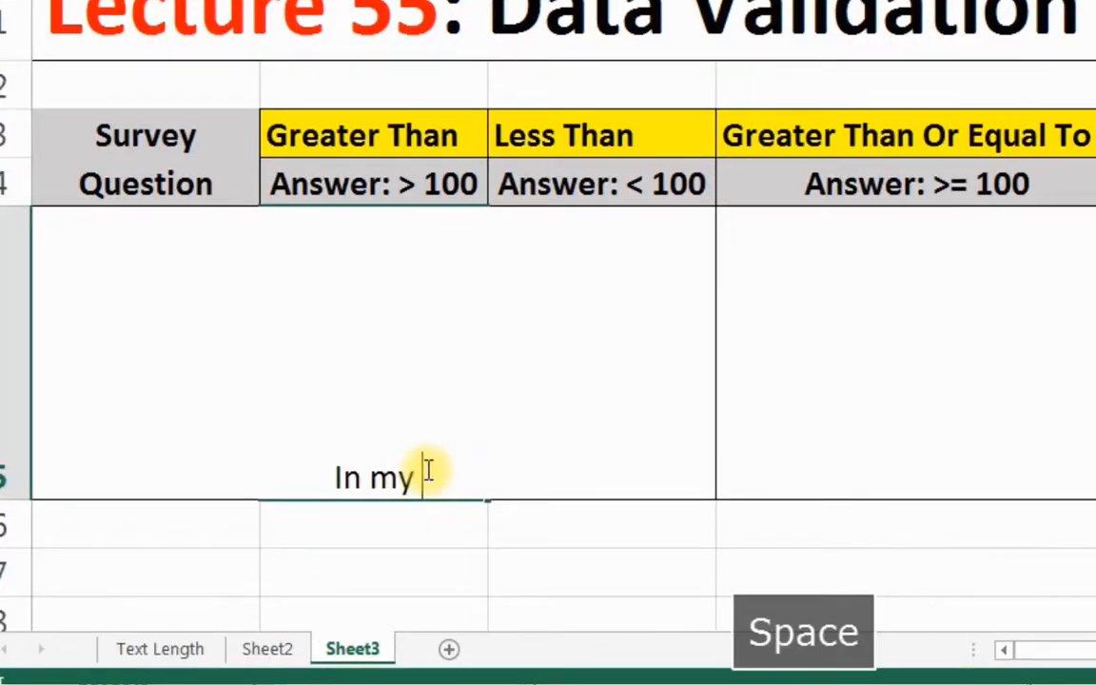
pyautogui.write('opinion')
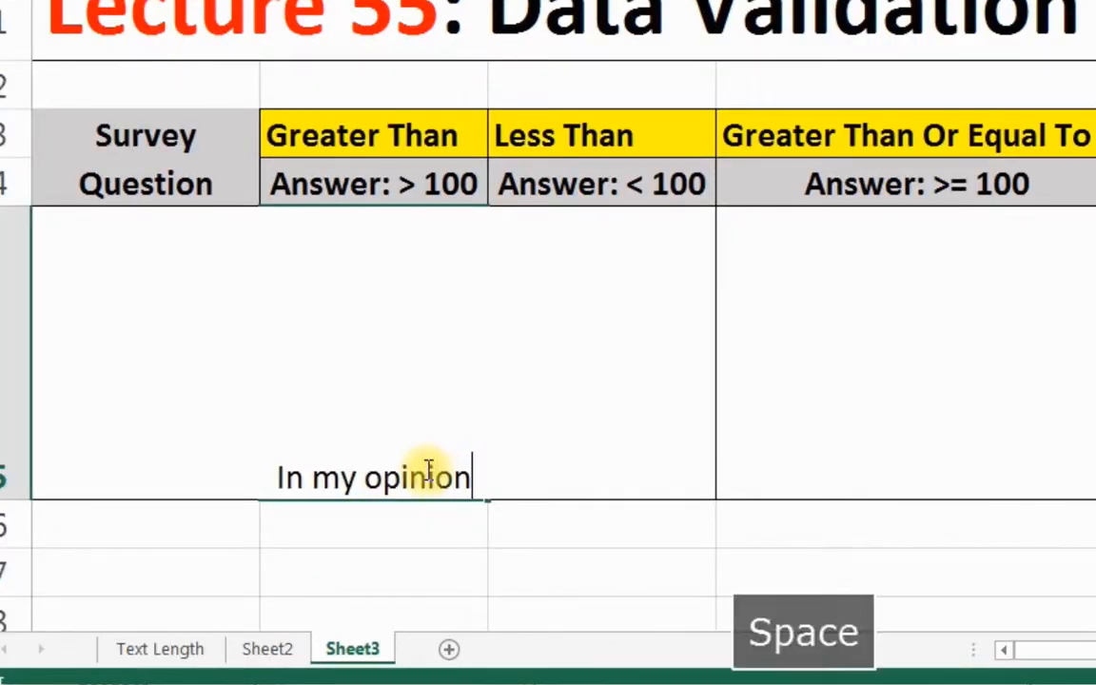
pyautogui.write(' pink is the ')
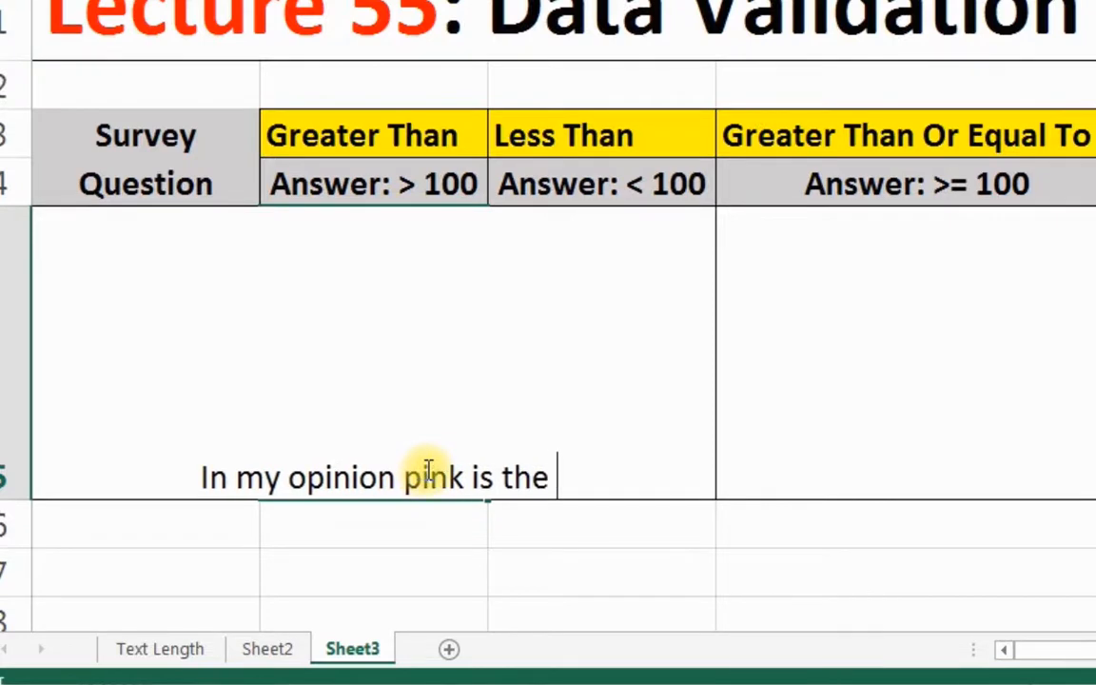
pyautogui.write('world;')
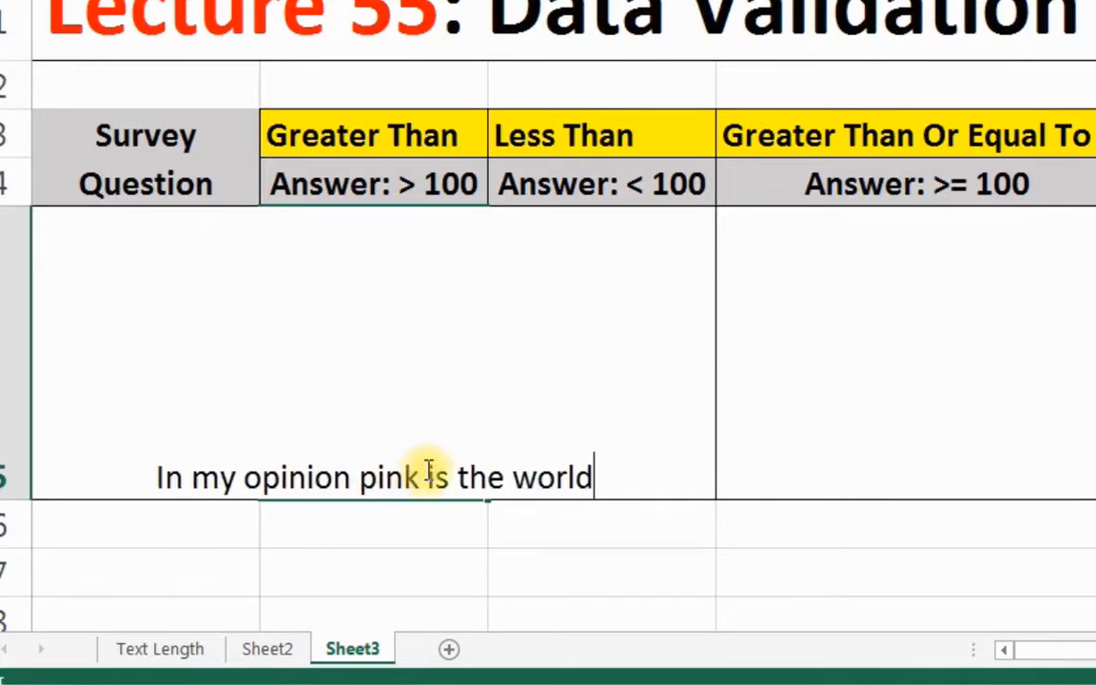
pyautogui.press('BackSpace')
pyautogui.press('BackSpace')
pyautogui.write("'s fav")
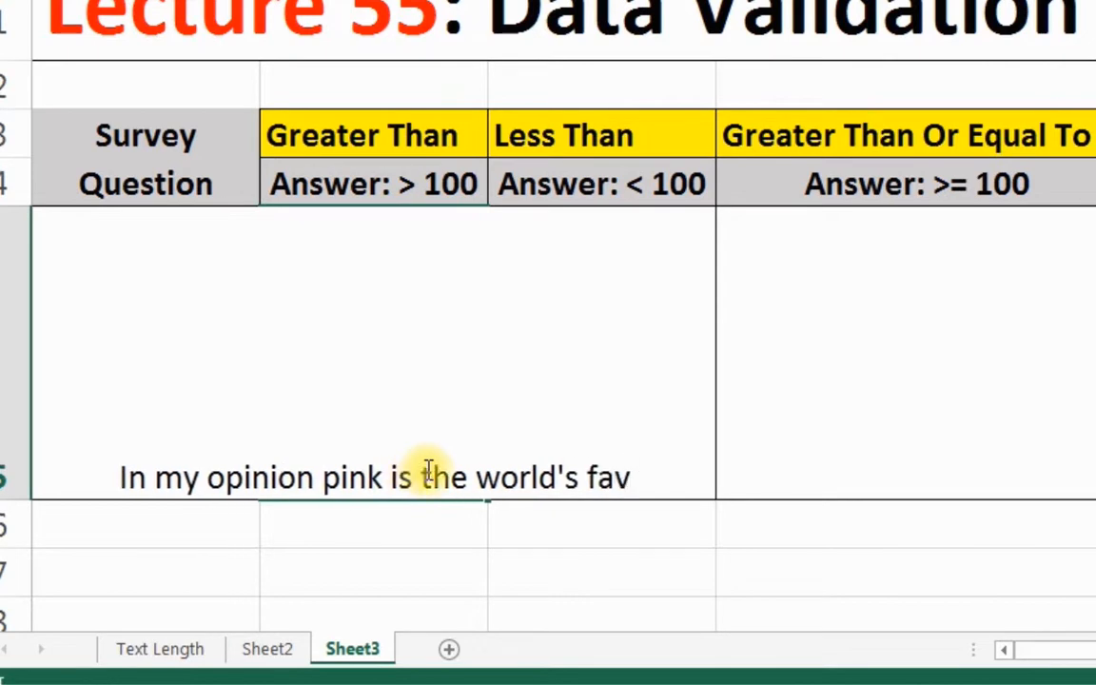
pyautogui.write('ourite color')
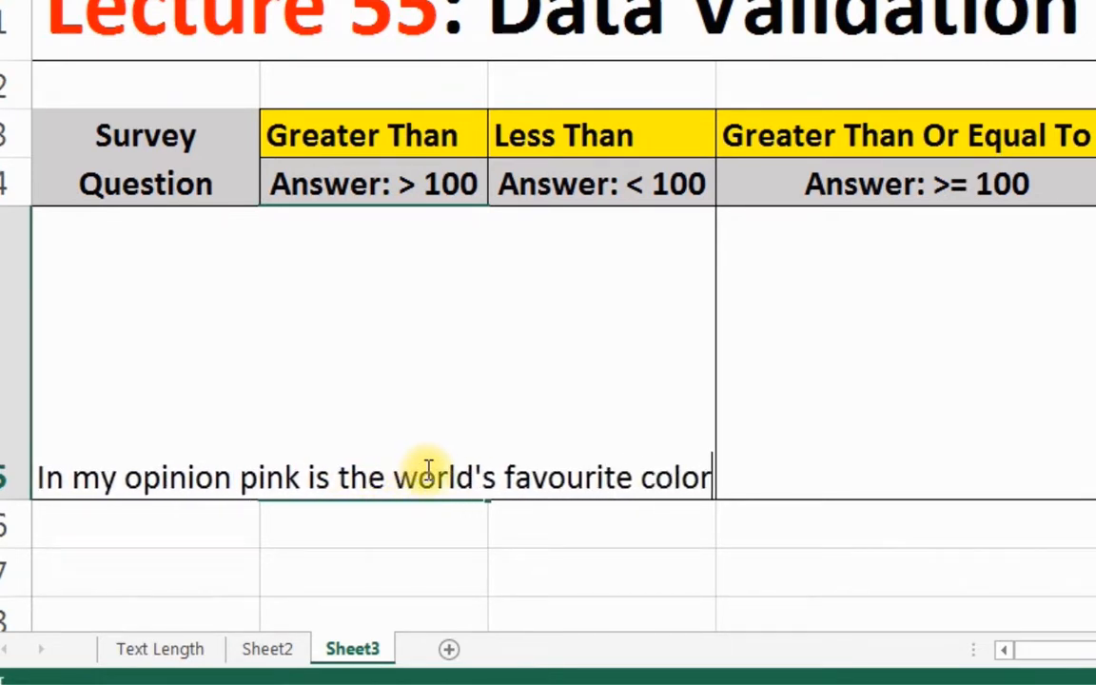
pyautogui.press('Return')
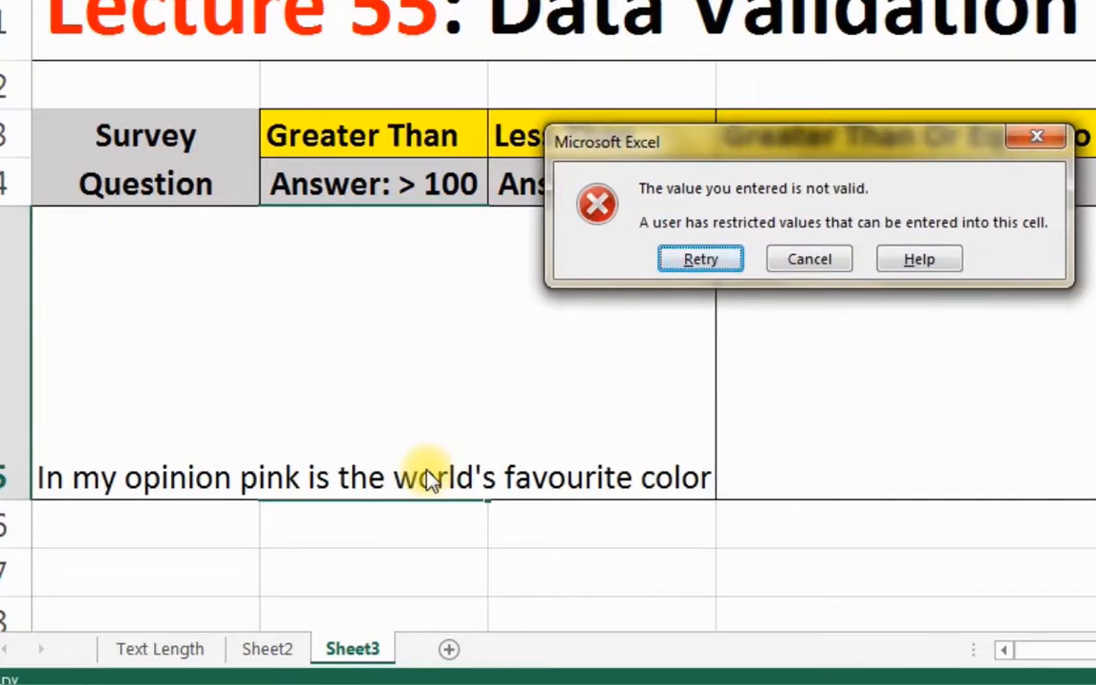
pyautogui.press('Return')
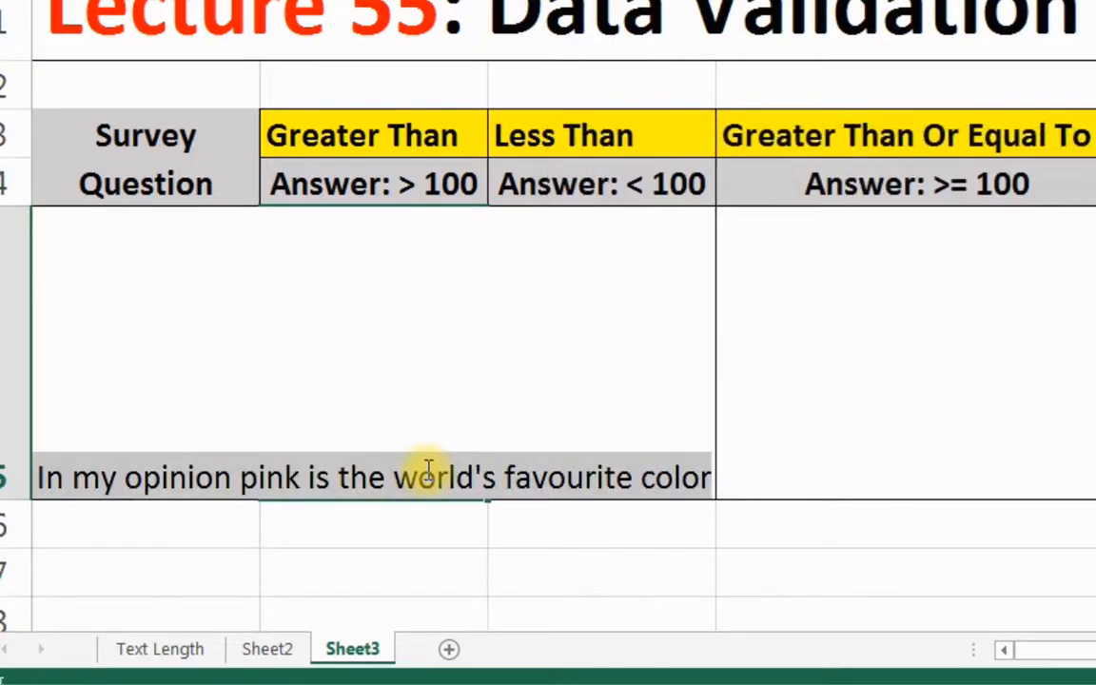
# Continue the survey answer in B5 after "color" with ". Because there are so many females around the world".
pyautogui.press('Right')
pyautogui.write('.')
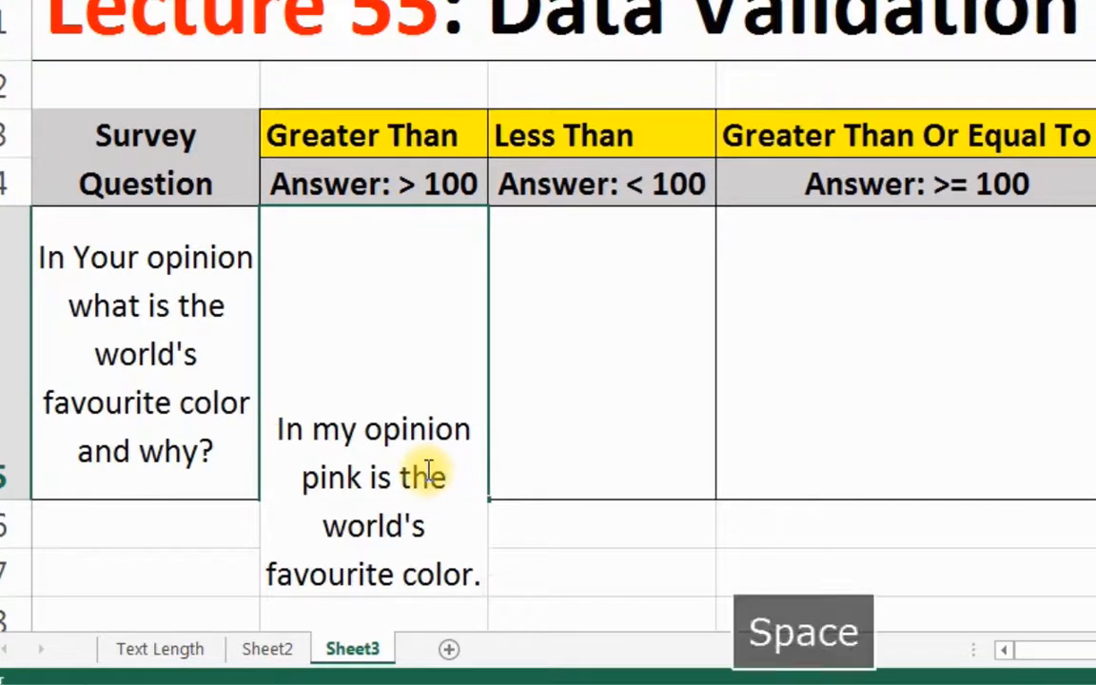
pyautogui.write(' Bec')
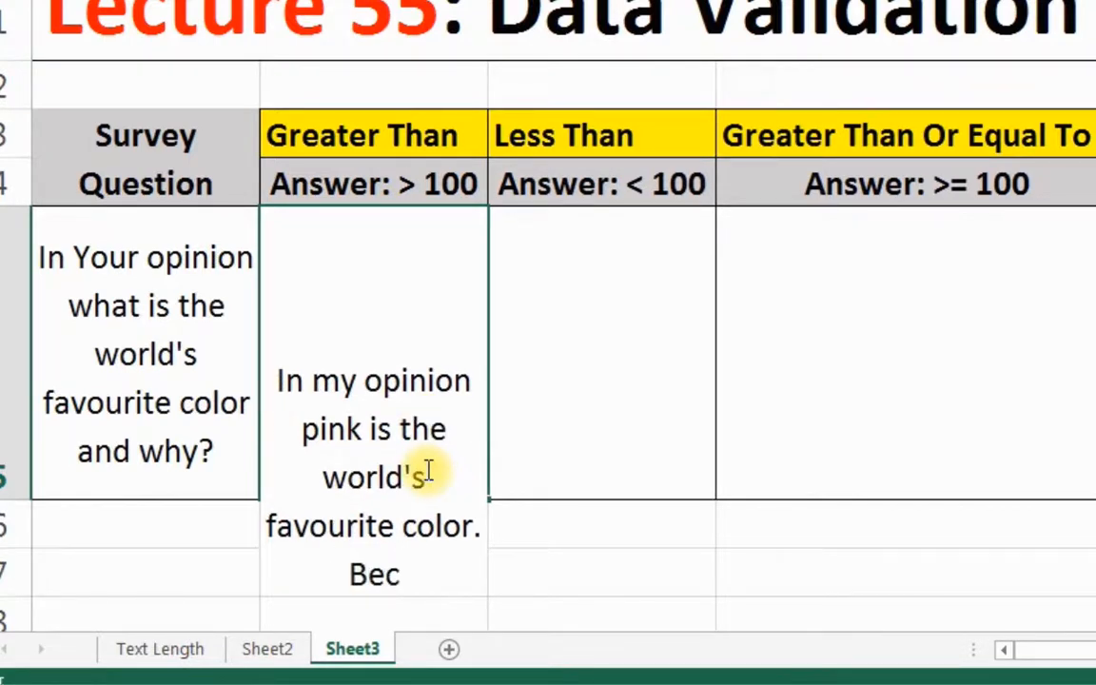
pyautogui.write('uase ther')
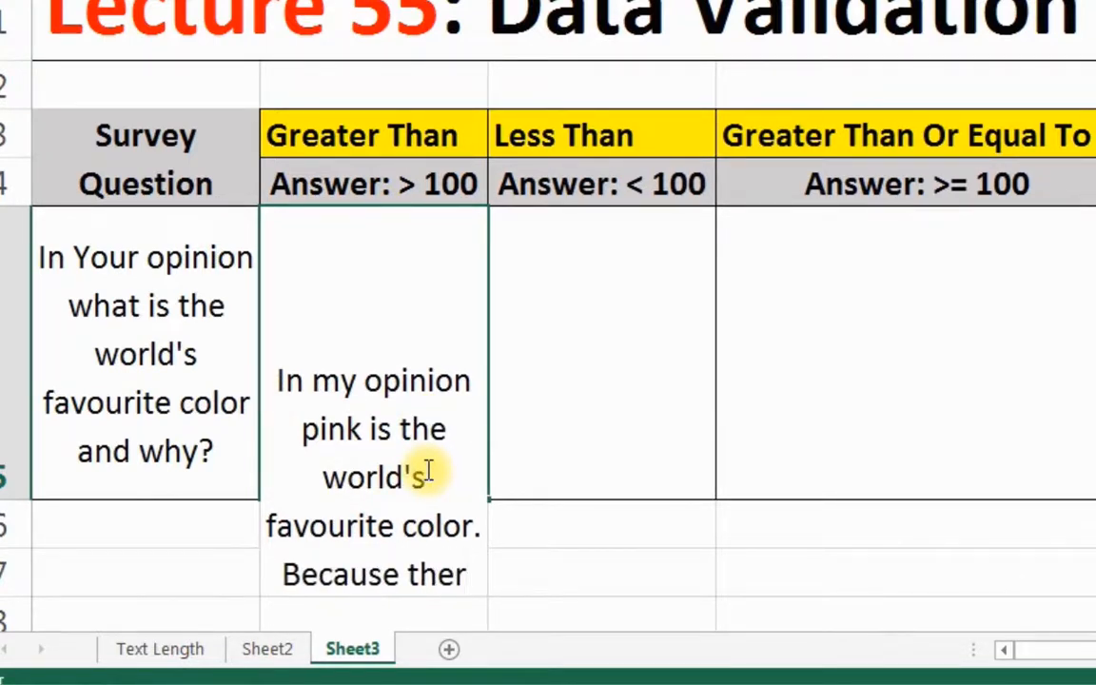
pyautogui.write('e areso')
pyautogui.press('BackSpace')
pyautogui.press('BackSpace')
pyautogui.write('so ')
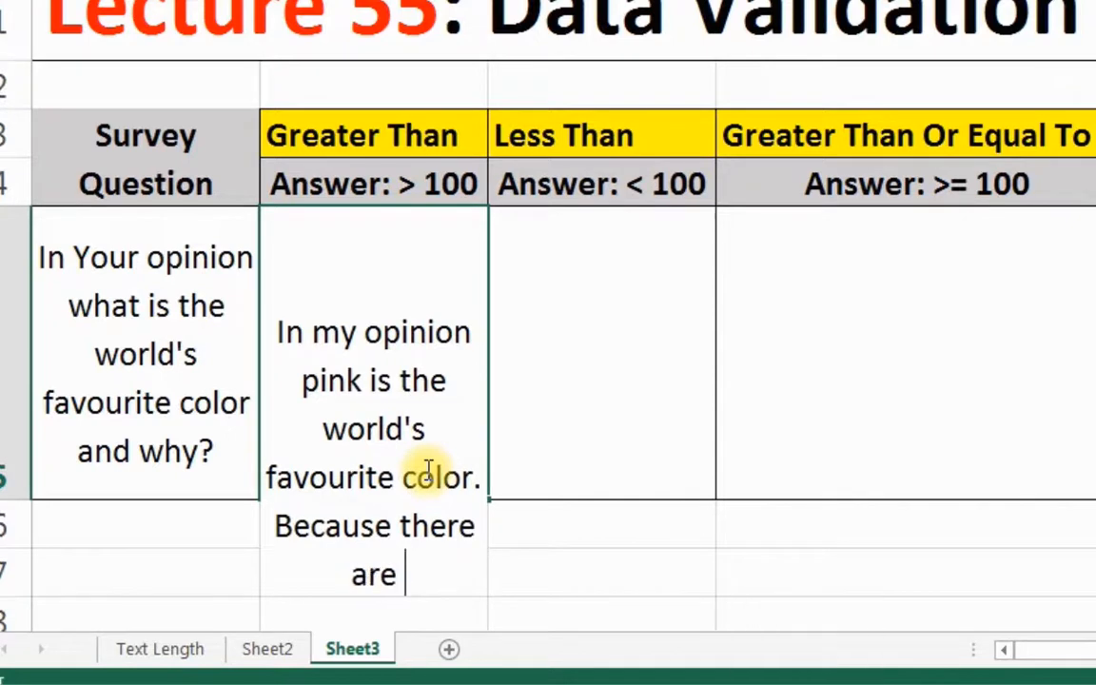
pyautogui.write('many fem')
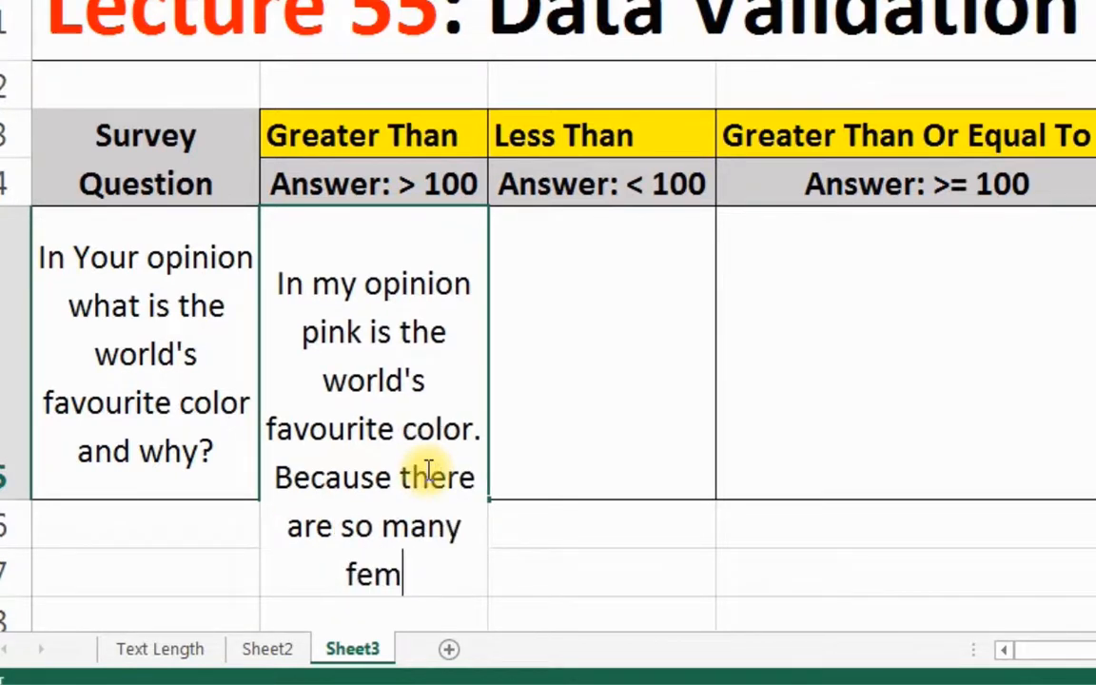
pyautogui.write('ales aro')
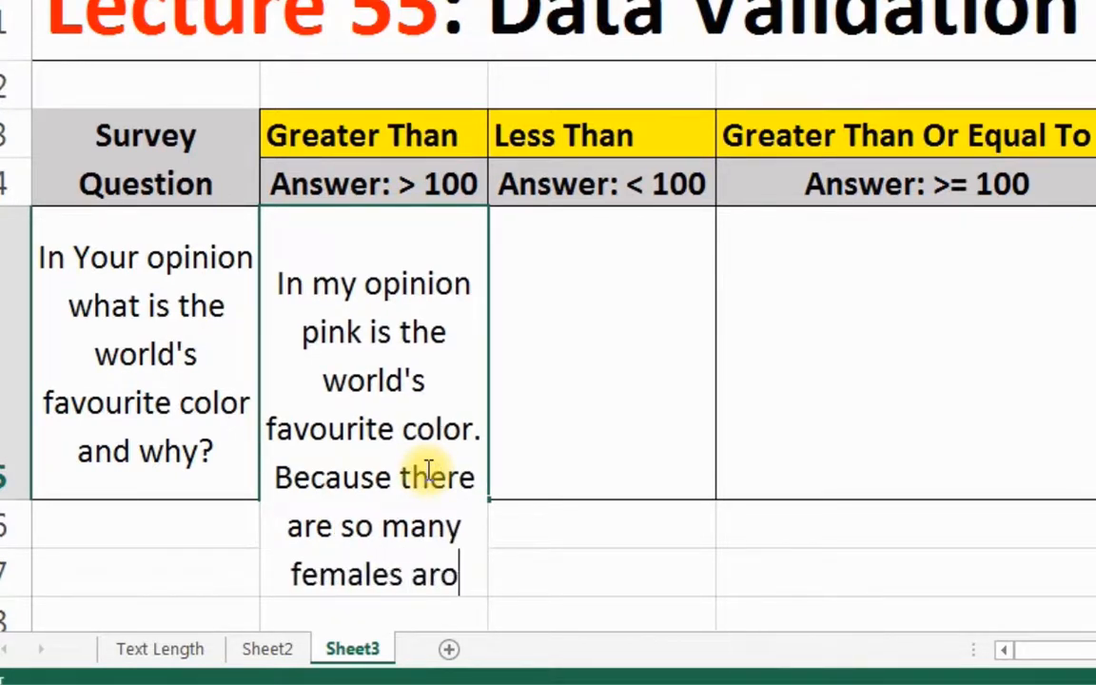
pyautogui.write('und the world')
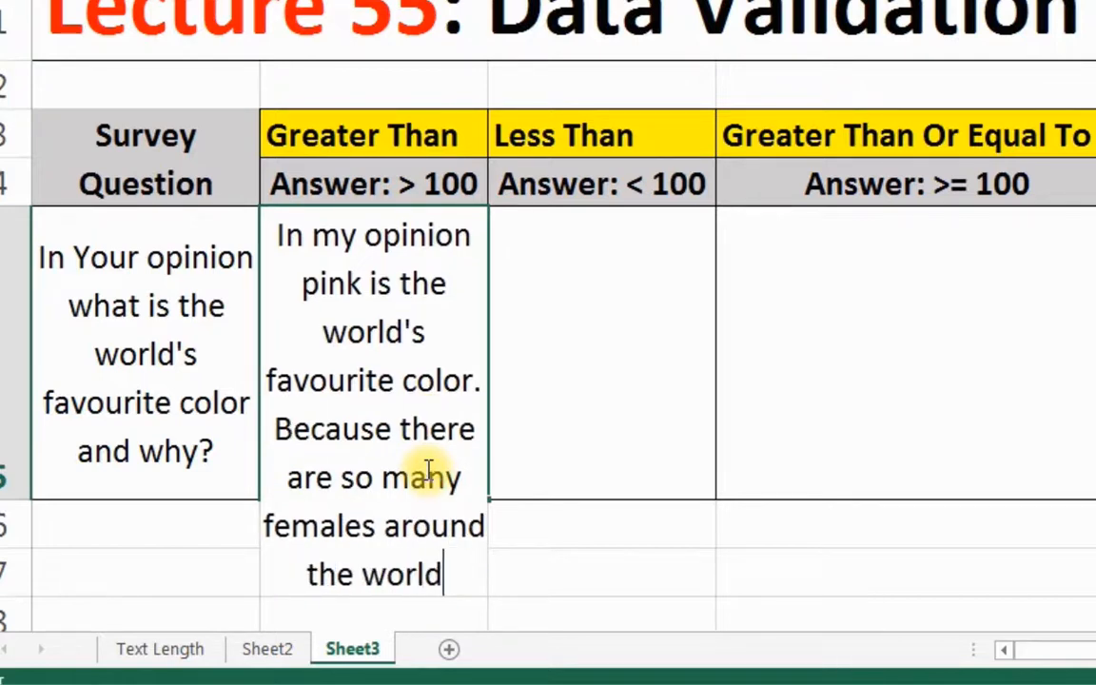
# Finish the answer in B5 with ". And they like pink color a lot.", commit it, and reselect the cell.
pyautogui.write('. And teh')
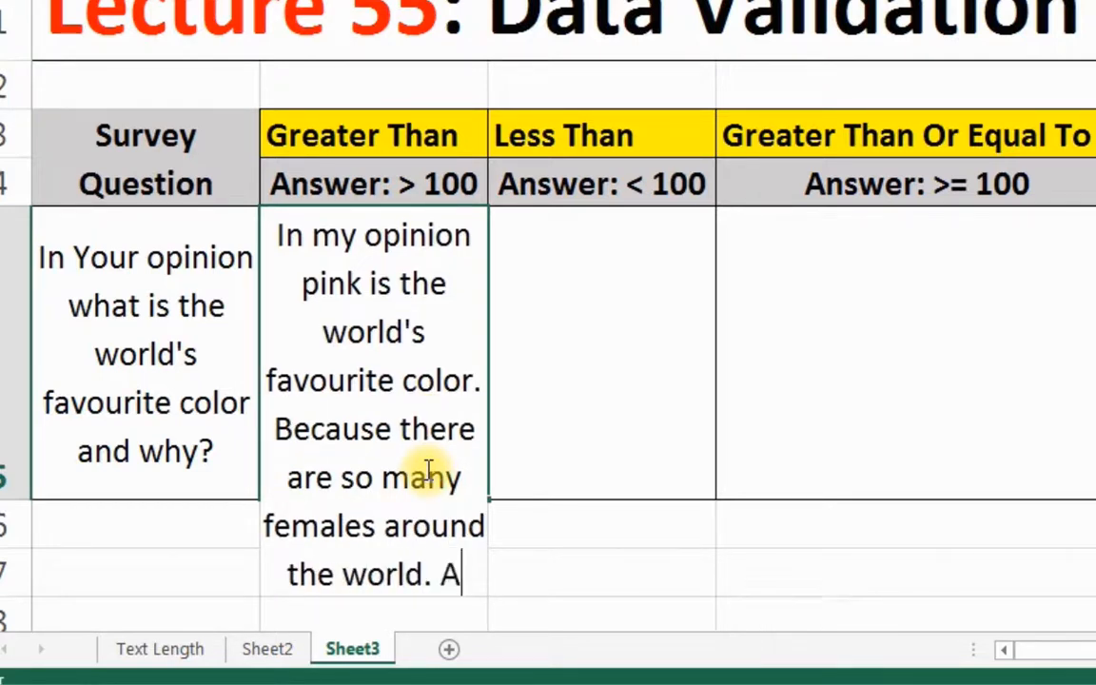
pyautogui.press('BackSpace')
pyautogui.press('BackSpace')
pyautogui.write('he')
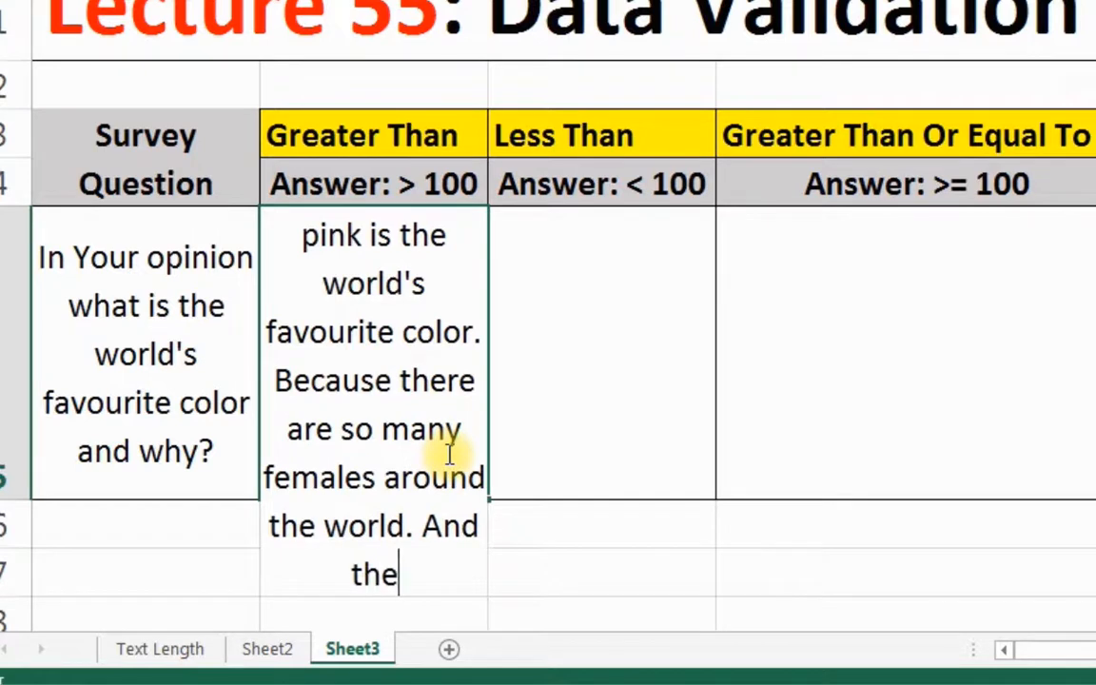
pyautogui.write('y like pink col')
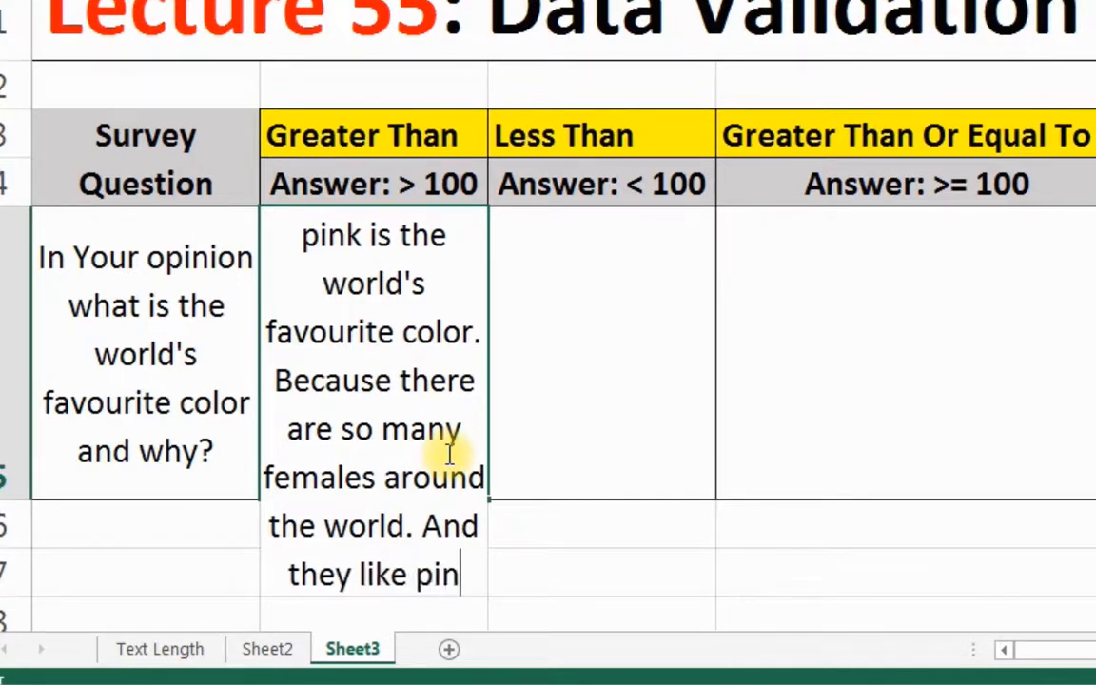
pyautogui.write('or a lot.')
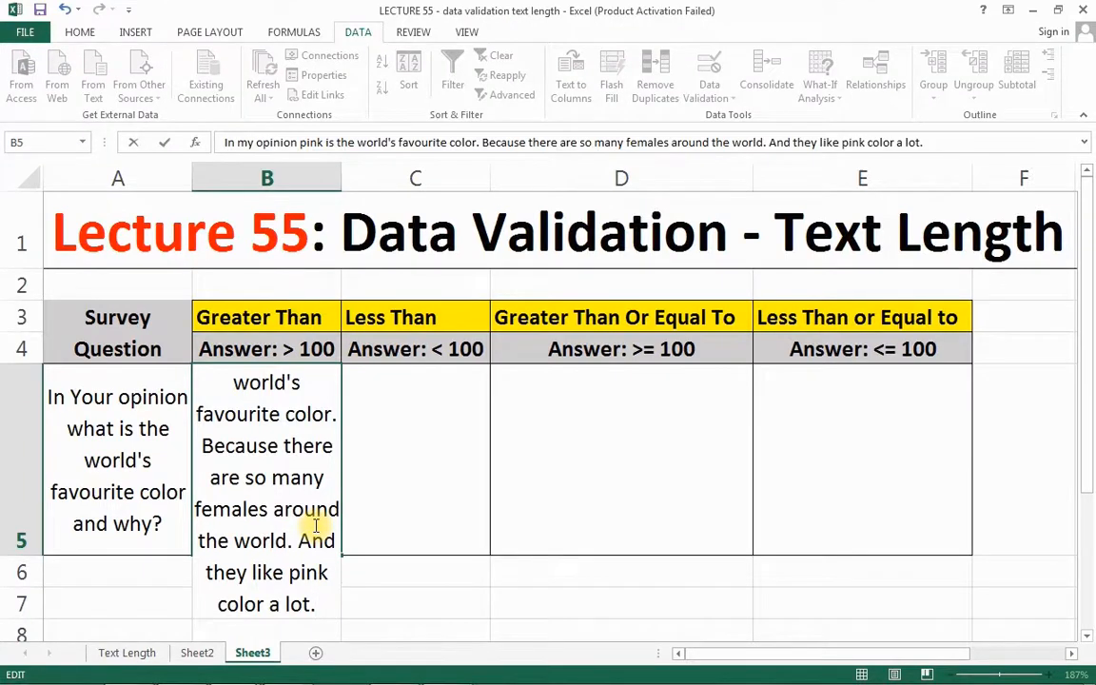
pyautogui.press('Return')
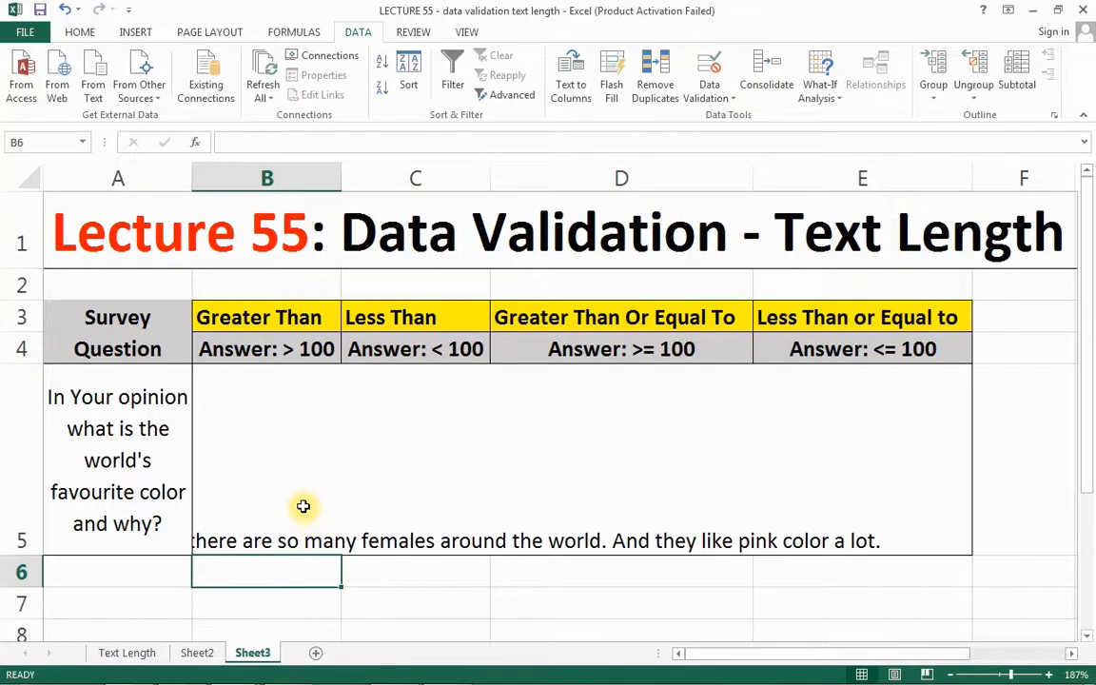
pyautogui.click(299, 501)
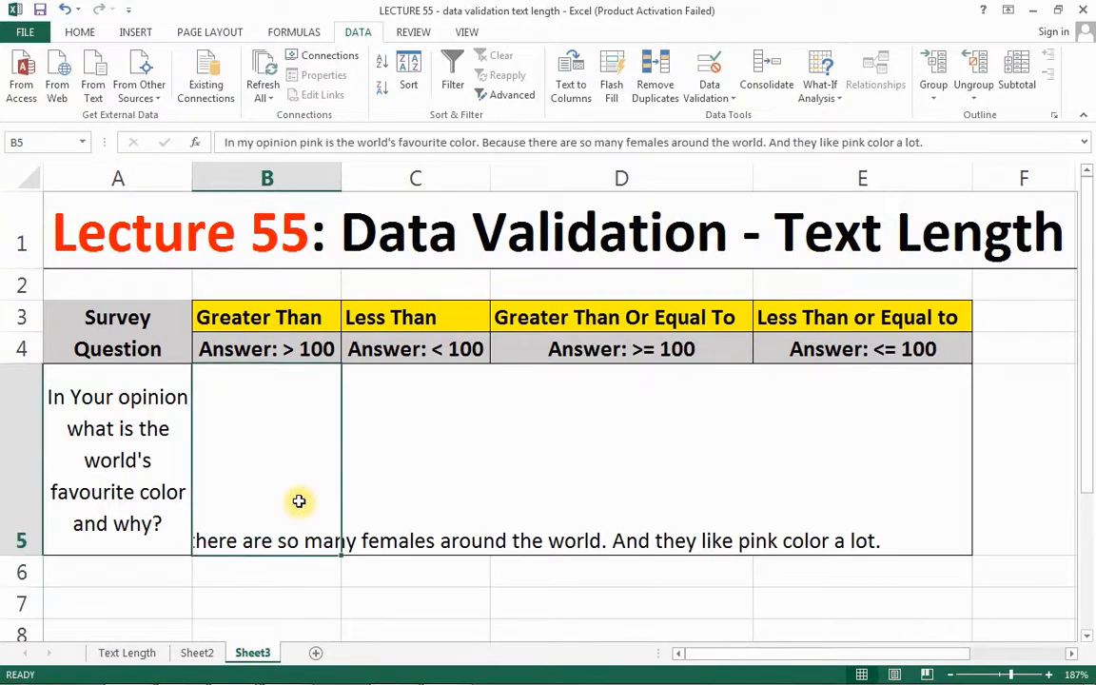